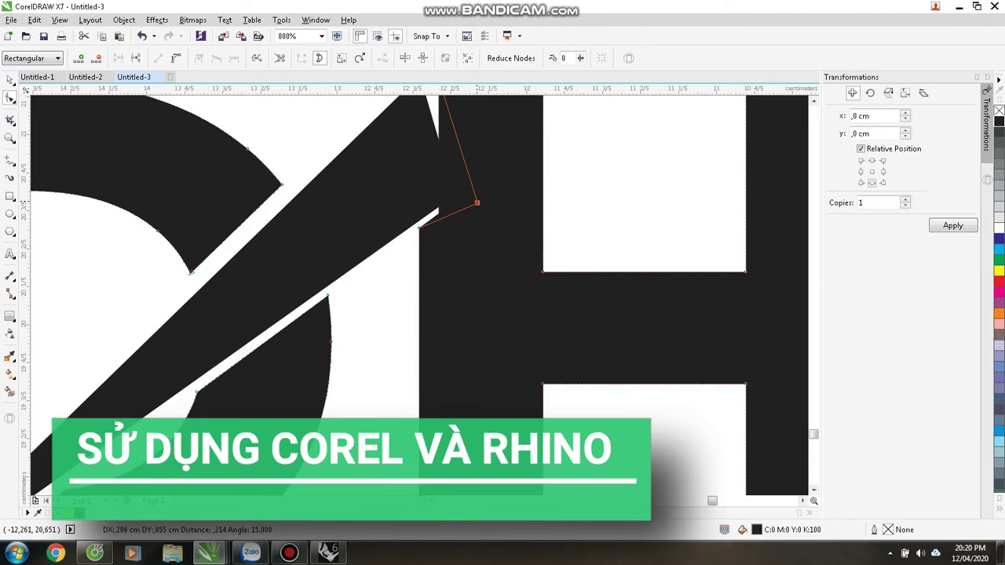
- Reposition the H's nodes beside the slash so a narrow, even gap separates the H from the slash's tip
drag(477, 203, 470, 193)
scroll(474, 279, down, 2)
scroll(466, 272, up, 4)
drag(437, 231, 437, 231)
scroll(439, 255, down, 3)
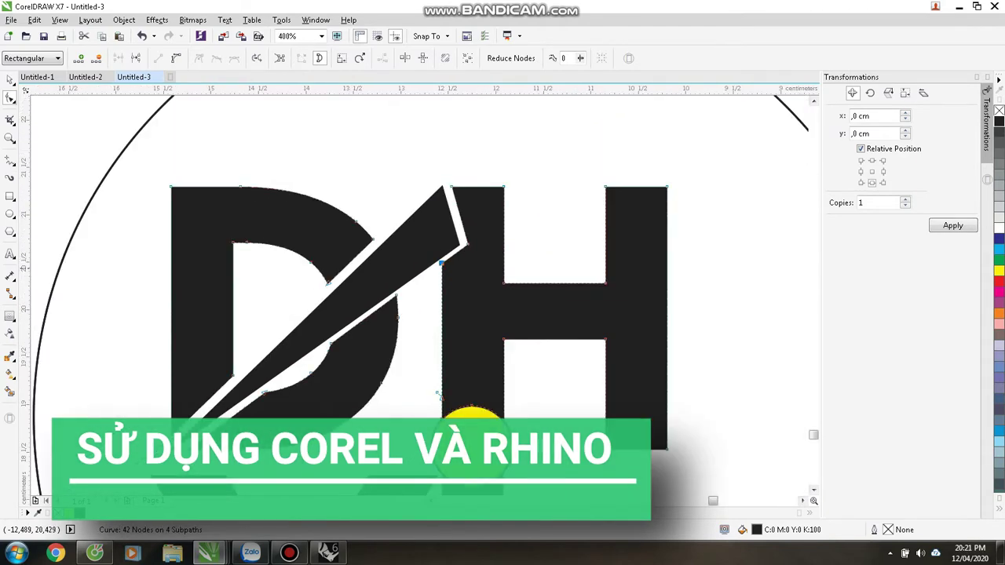
scroll(437, 395, up, 2)
scroll(437, 395, down, 2)
scroll(514, 313, down, 2)
scroll(550, 373, up, 3)
scroll(455, 323, down, 2)
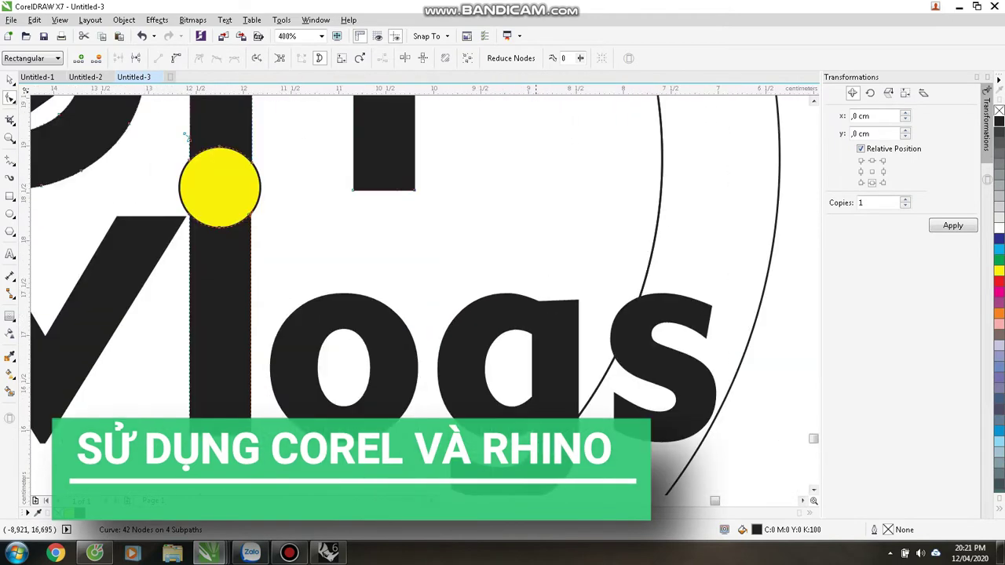
scroll(393, 307, up, 1)
scroll(394, 289, down, 1)
click(9, 80)
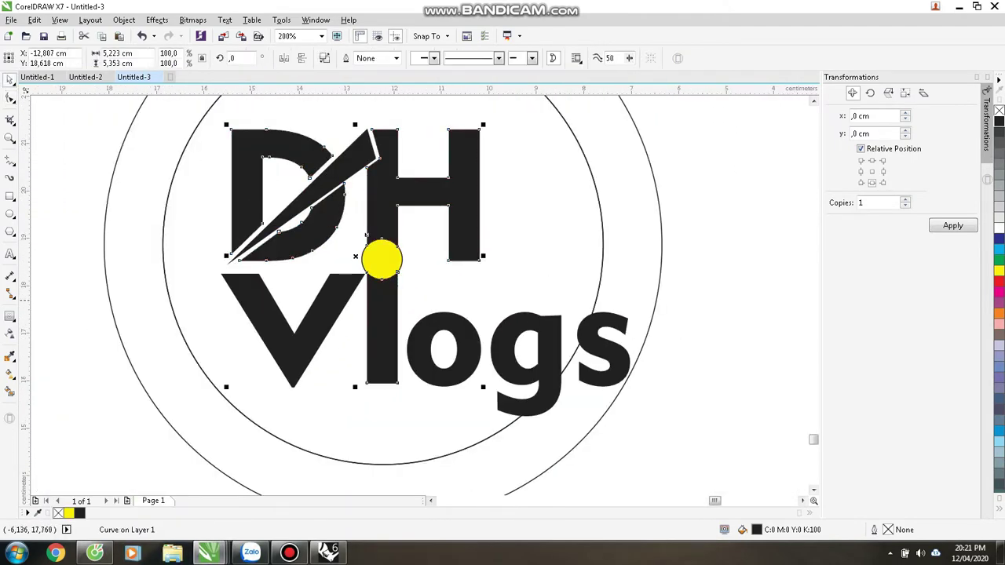
click(668, 298)
- Fill the large letter V in Vlogs with red
scroll(475, 261, down, 1)
scroll(431, 232, up, 1)
click(473, 217)
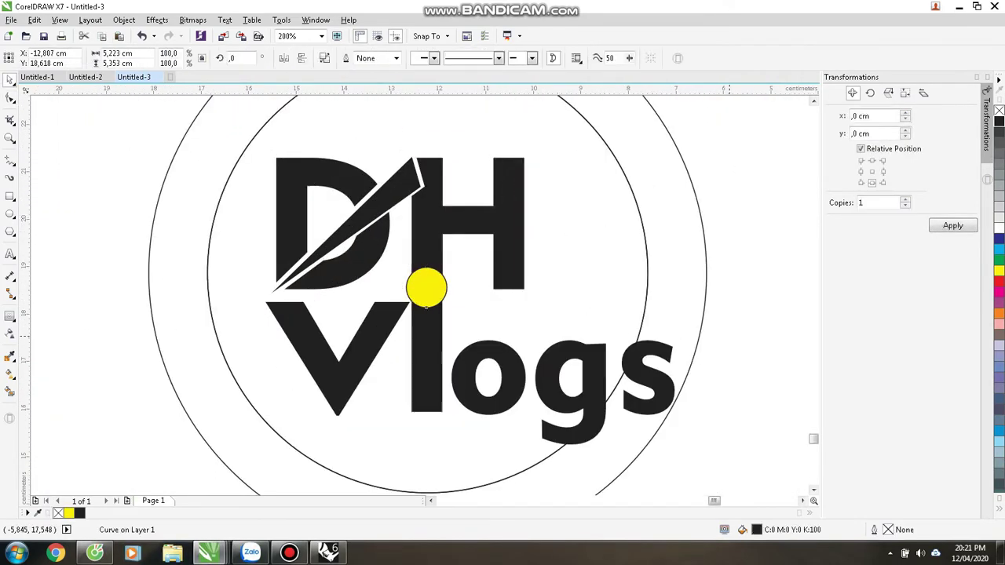
click(730, 336)
click(594, 377)
click(999, 271)
key(ctrl+z)
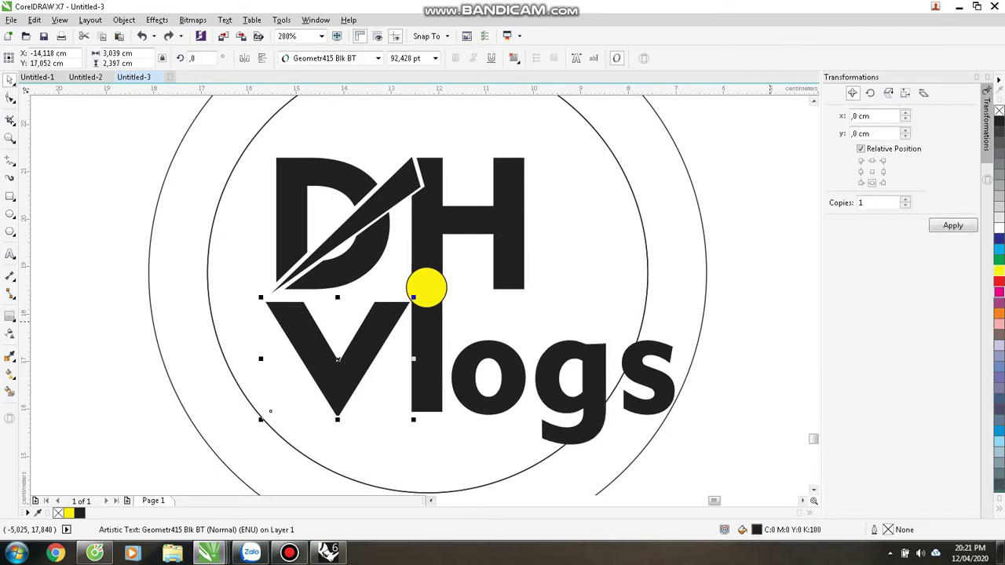
click(1000, 281)
click(741, 294)
- Apply a red outline to the letter V
scroll(387, 284, down, 1)
scroll(450, 307, up, 1)
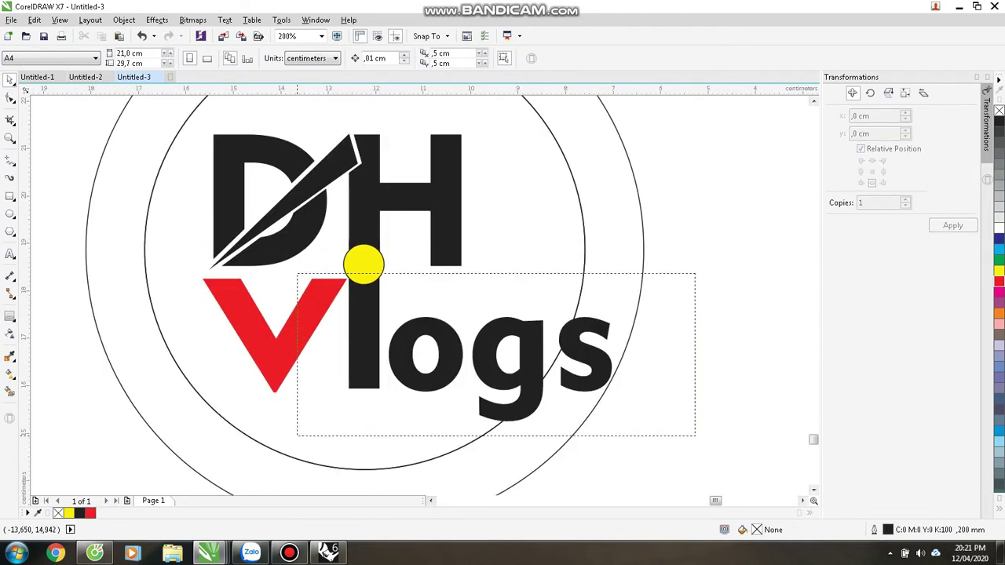
drag(297, 436, 298, 436)
shift+click(364, 376)
click(345, 361)
click(293, 366)
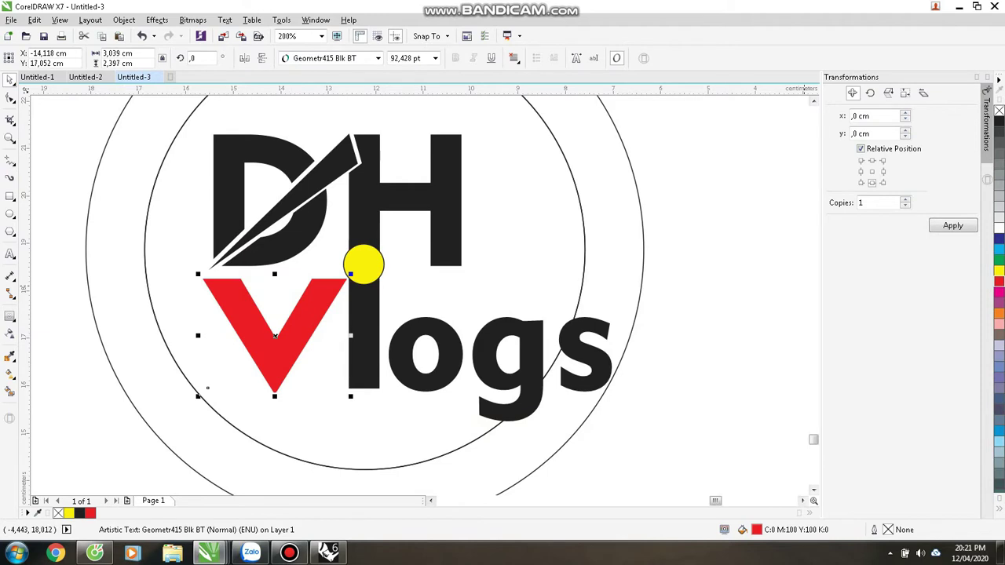
right_click(1000, 281)
click(797, 256)
- Fill the combined DH and l curve with blue and break it apart into separate curves
drag(298, 446, 298, 446)
click(361, 335)
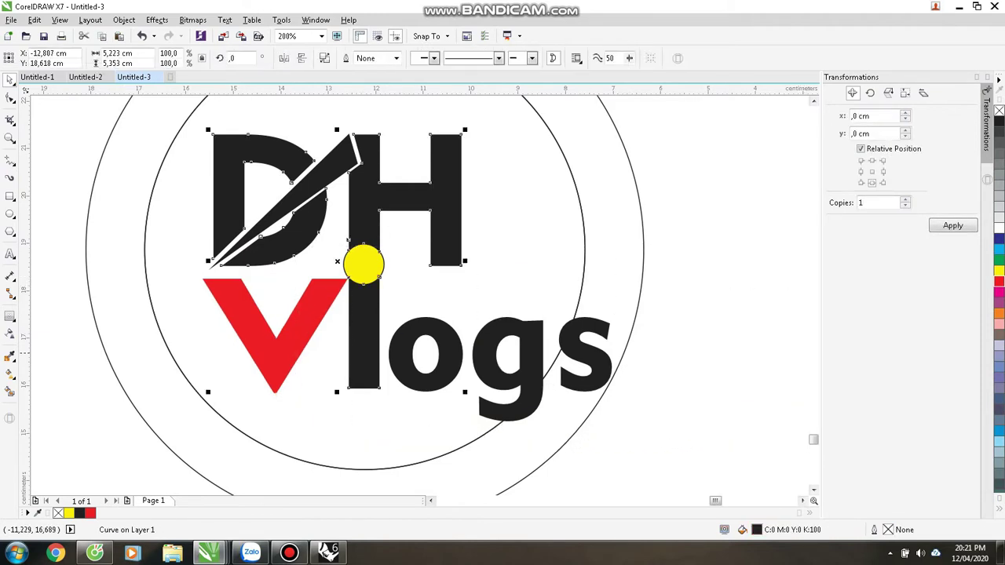
click(999, 239)
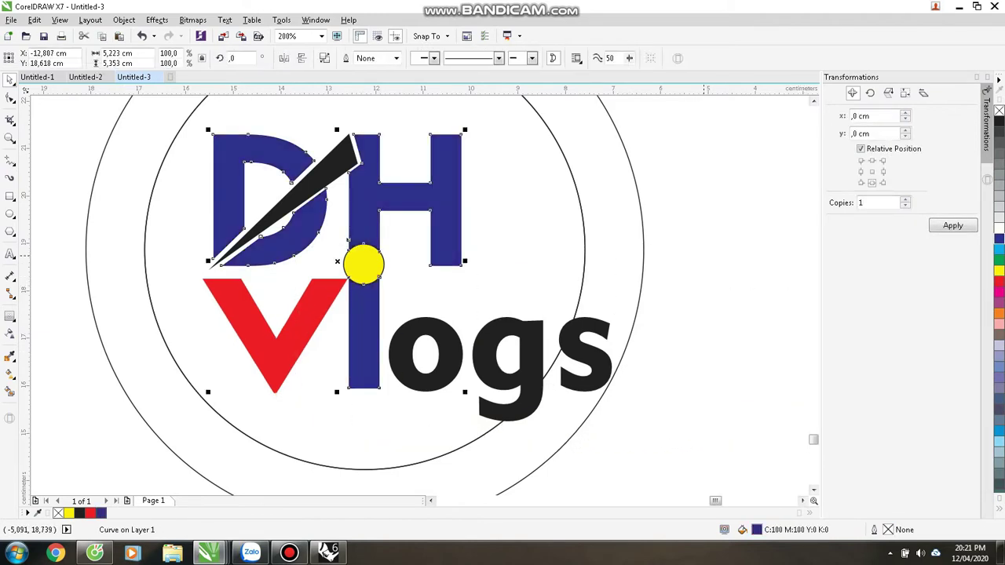
key(ctrl+k)
click(506, 244)
click(410, 202)
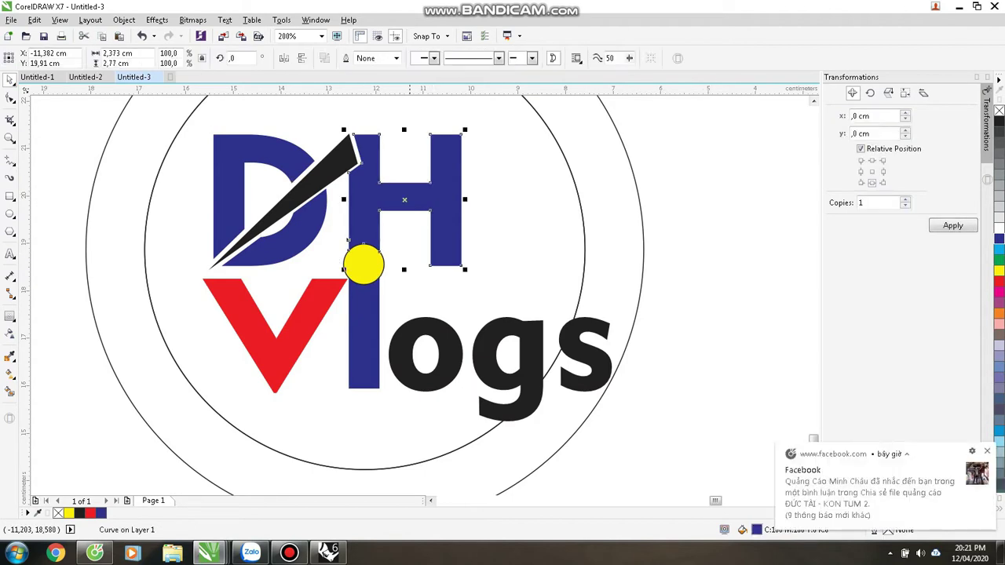
- Fill the letters o, g and s with the same blue
drag(373, 423, 373, 423)
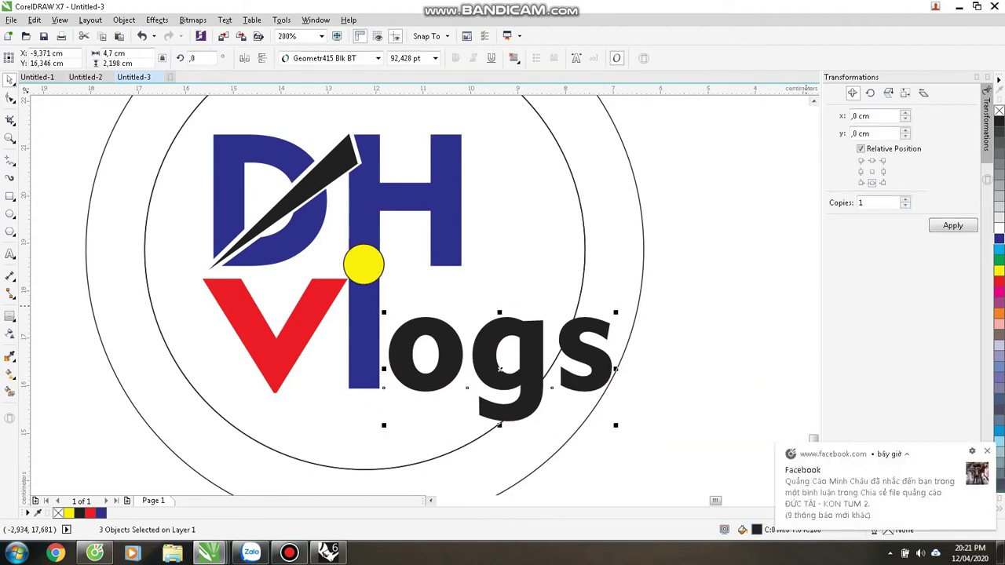
click(999, 239)
click(723, 257)
scroll(612, 342, down, 1)
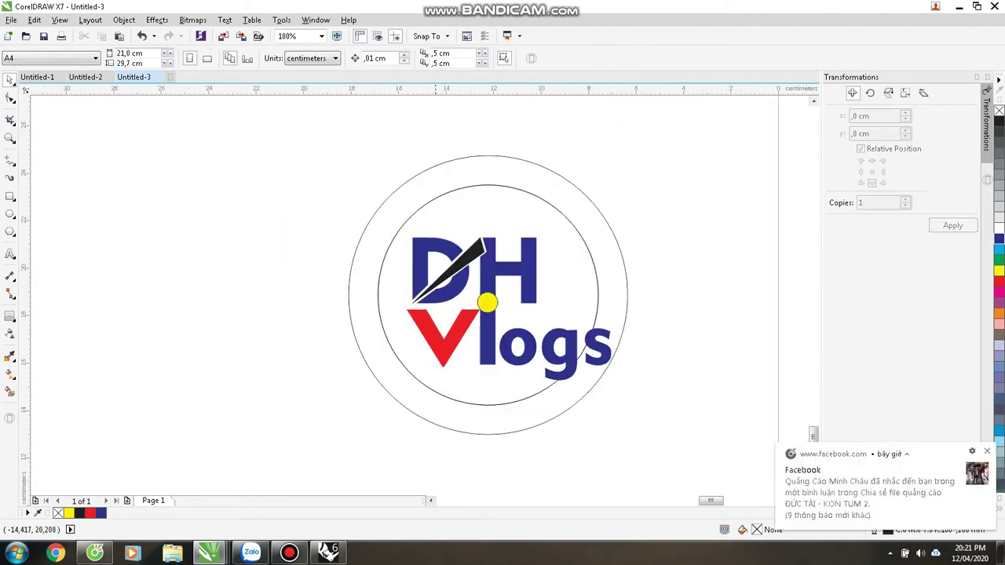
- Try cyan and magenta fills on the D and H pieces, then restore the blue fill
scroll(440, 259, up, 1)
click(480, 311)
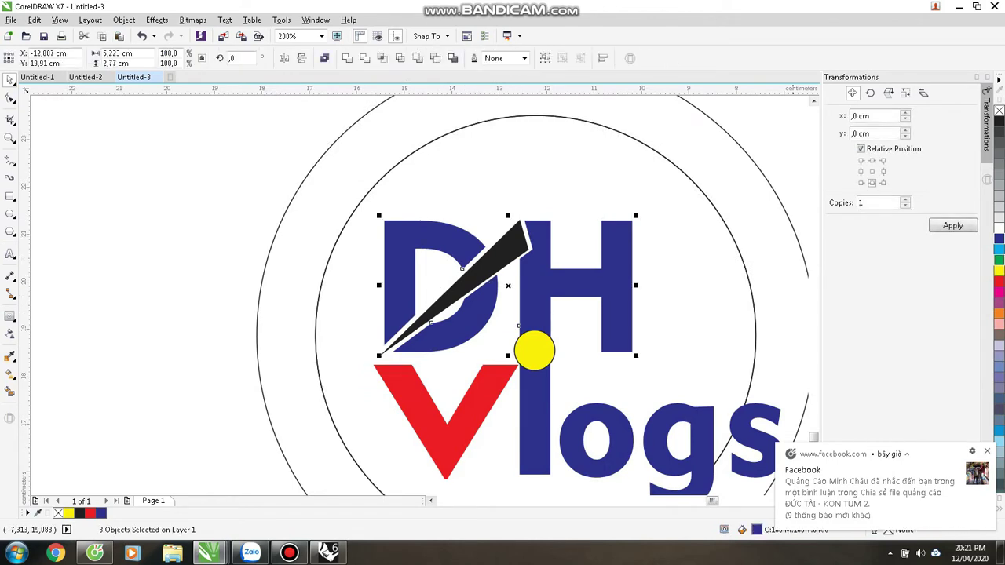
click(1000, 249)
click(998, 302)
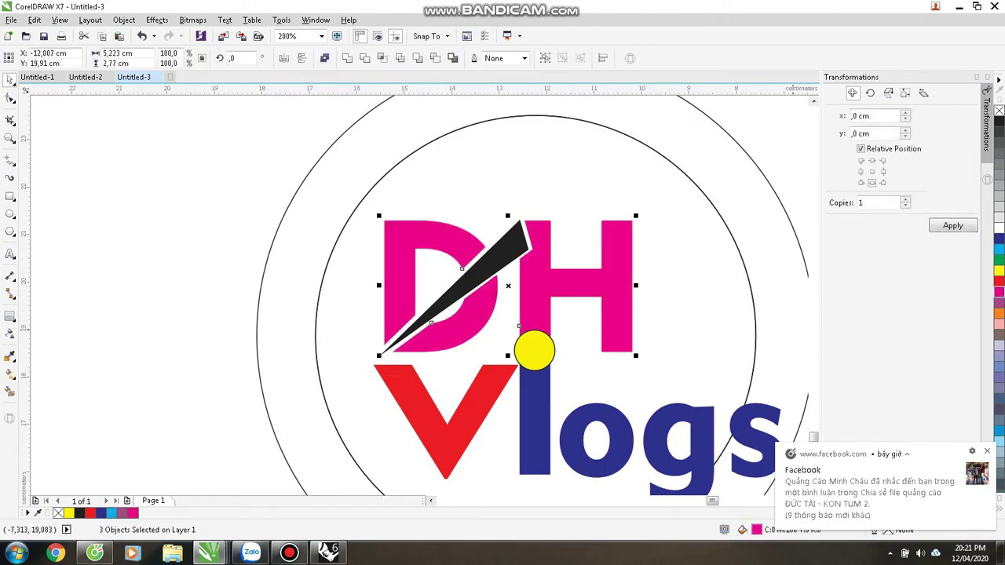
click(999, 238)
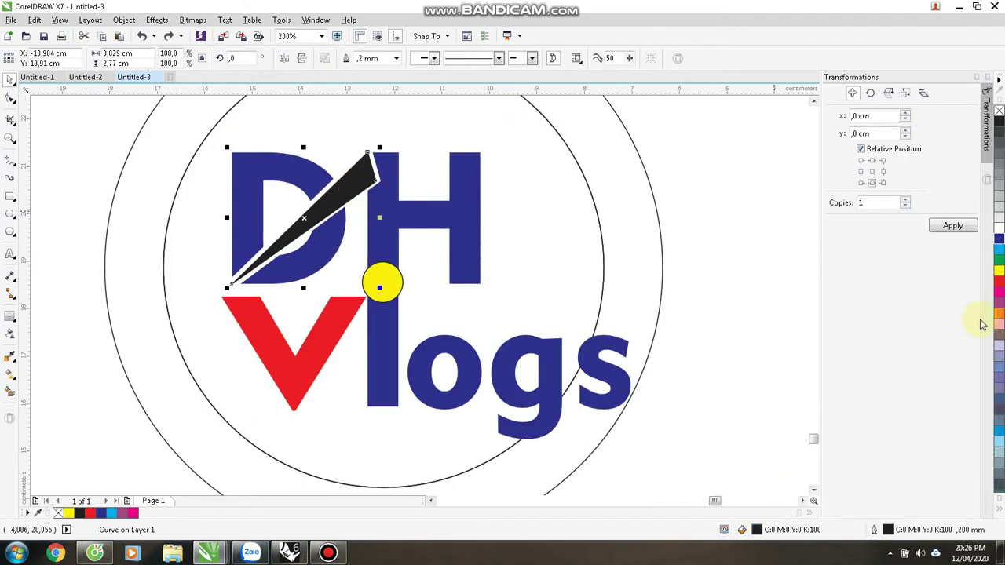
- Fill the diagonal slash across the D with red
click(1000, 282)
click(757, 262)
scroll(401, 332, up, 1)
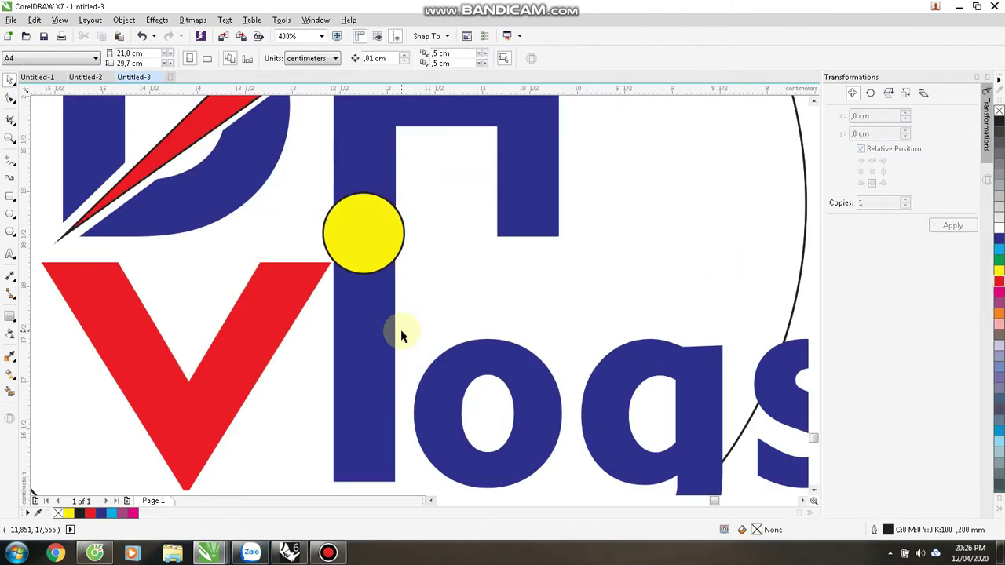
- Check the l, o, g and s letters and the surrounding circle as individual objects
click(366, 356)
scroll(357, 311, down, 1)
click(420, 336)
click(490, 350)
click(571, 365)
scroll(688, 411, down, 1)
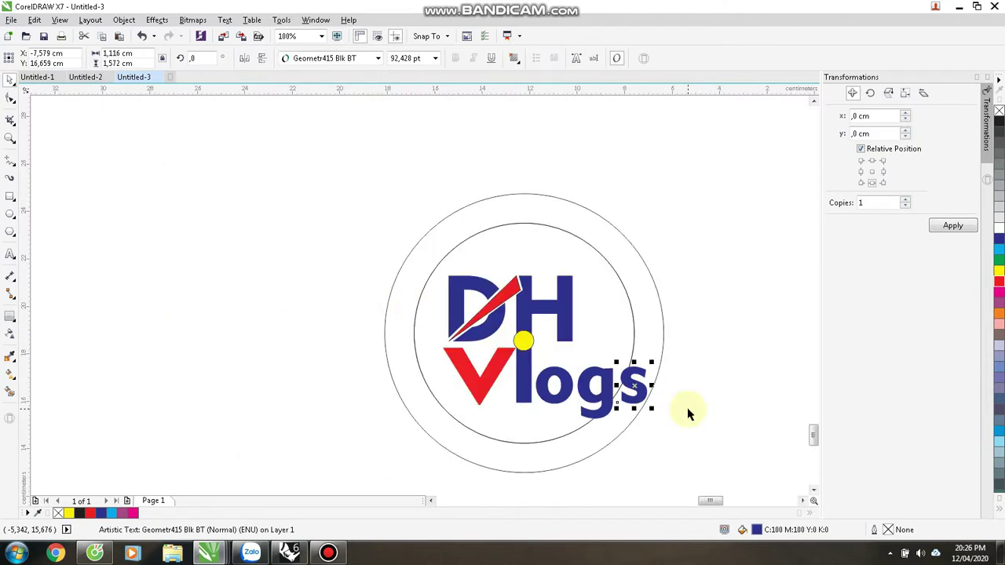
scroll(402, 303, up, 1)
scroll(379, 299, down, 1)
click(574, 288)
click(287, 254)
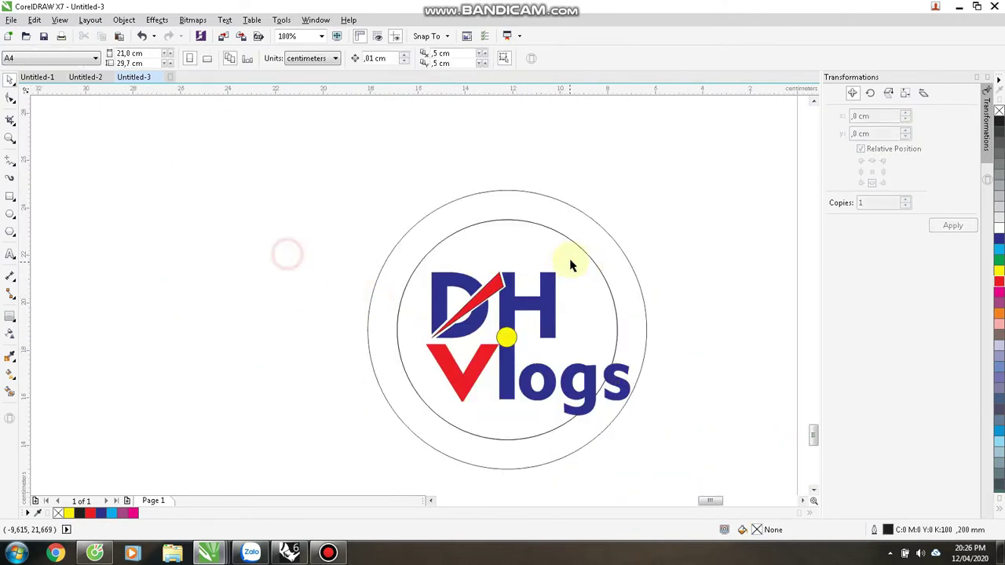
scroll(578, 252, up, 1)
scroll(571, 247, down, 1)
click(571, 245)
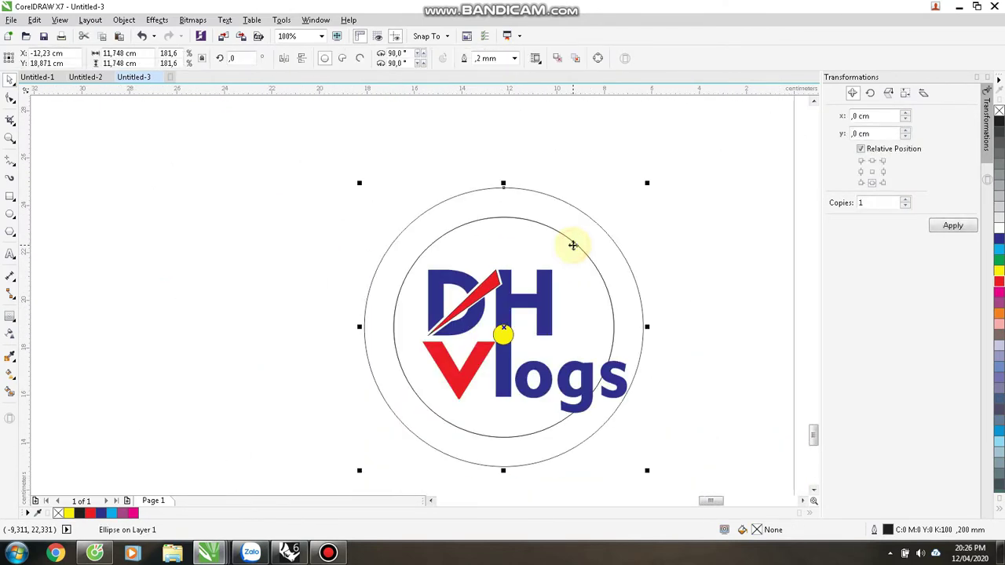
click(688, 233)
click(541, 235)
- Move the whole logo with its circles about 1.5 cm left and export the selection as a DXF file named logo
drag(290, 182, 724, 519)
drag(523, 361, 488, 356)
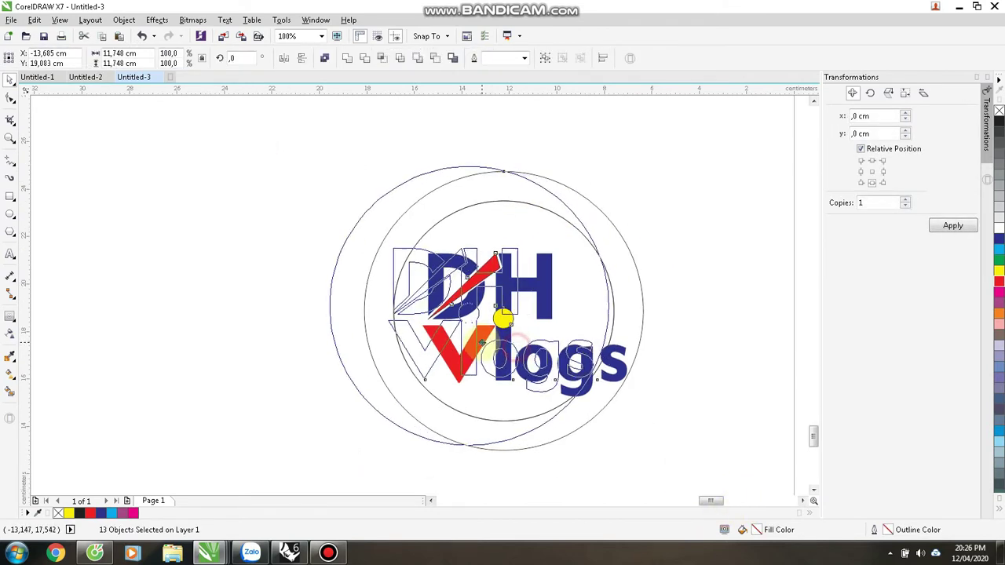
click(242, 36)
text(lo)
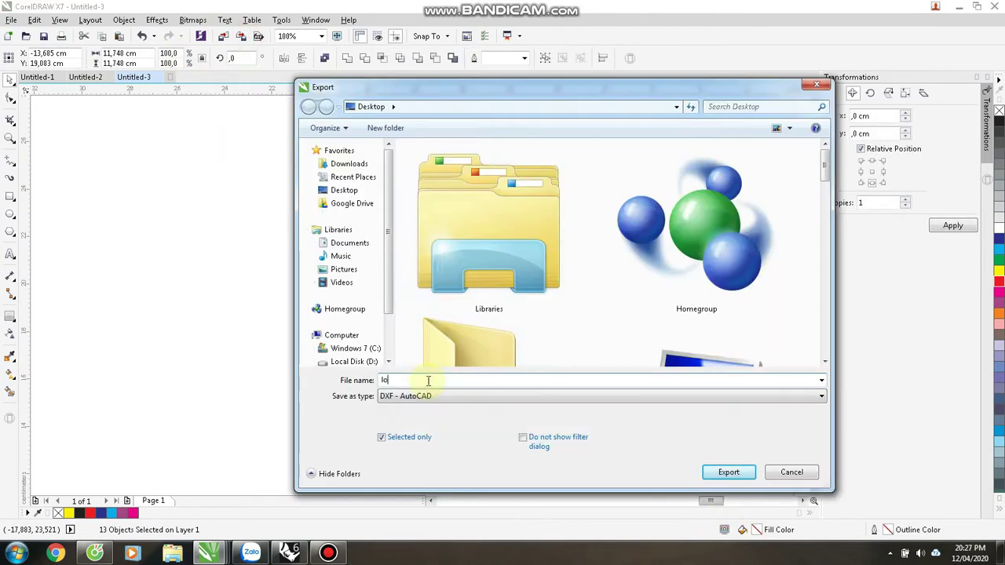
text(go)
key(Return)
key(Return)
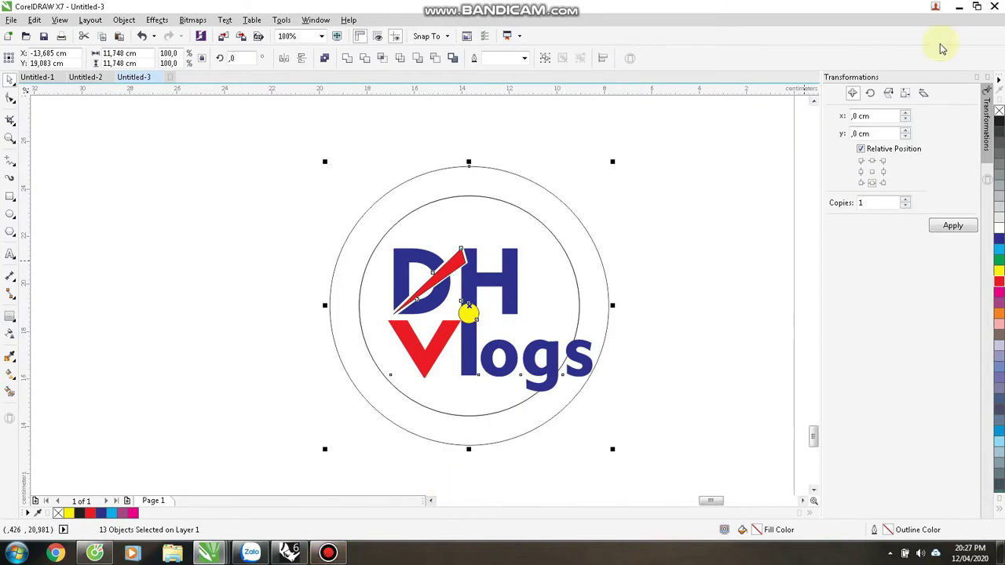
- Switch to Rhinoceros 6 and close the current session to start it afresh
click(960, 7)
click(288, 553)
click(164, 252)
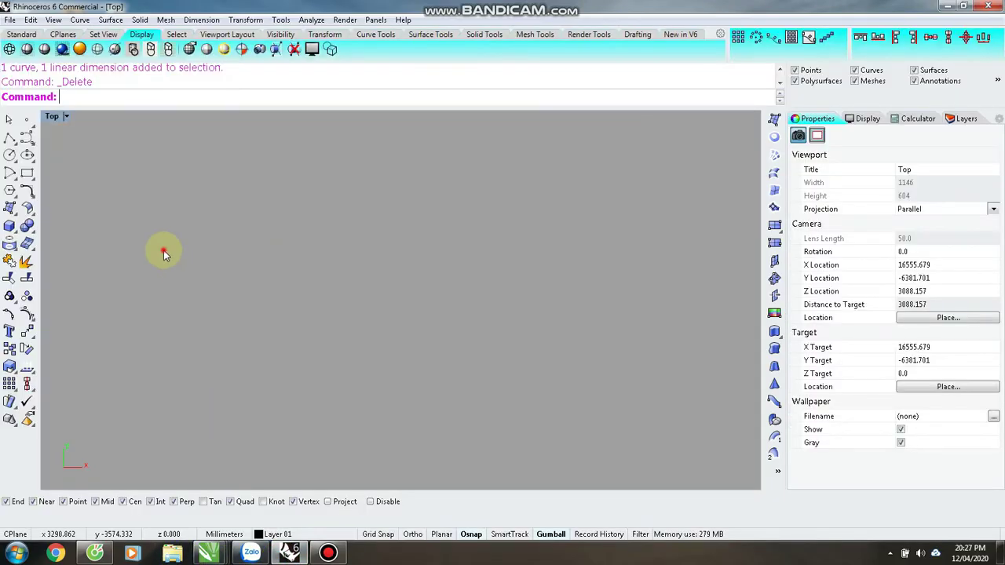
click(987, 7)
click(513, 323)
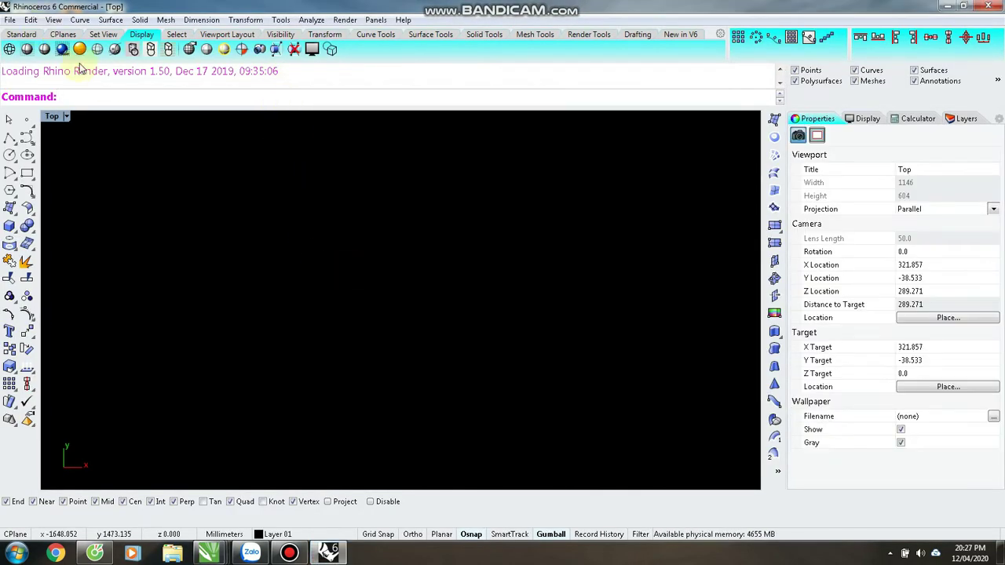
- Set the Top viewport to Rendered display and delete the circle and its dimension after unlocking the Default layer
click(62, 48)
drag(184, 131, 581, 497)
click(274, 536)
click(249, 451)
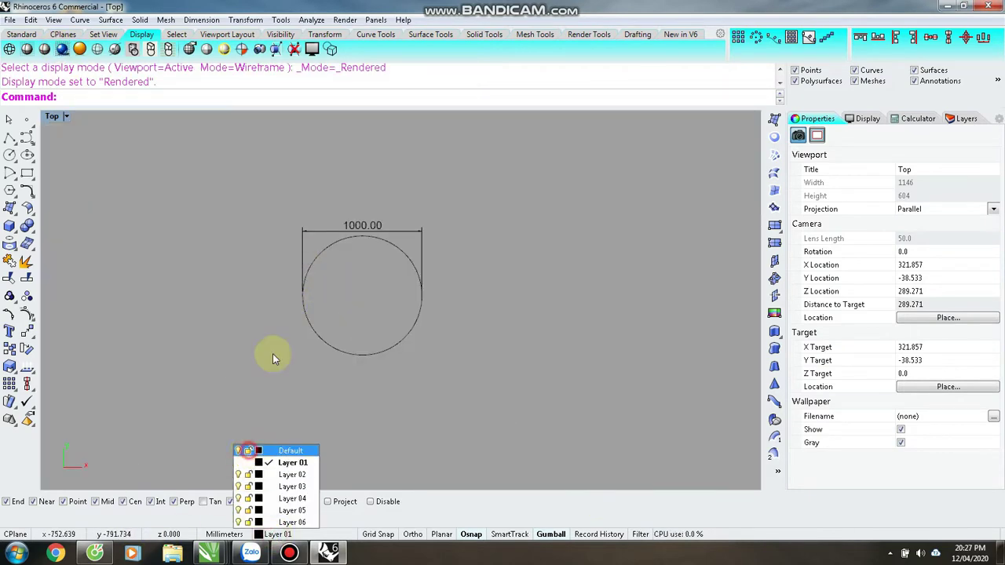
drag(228, 164, 616, 487)
key(Delete)
- Import the logo file from the Desktop and bring its curves into view in the Top viewport
click(10, 20)
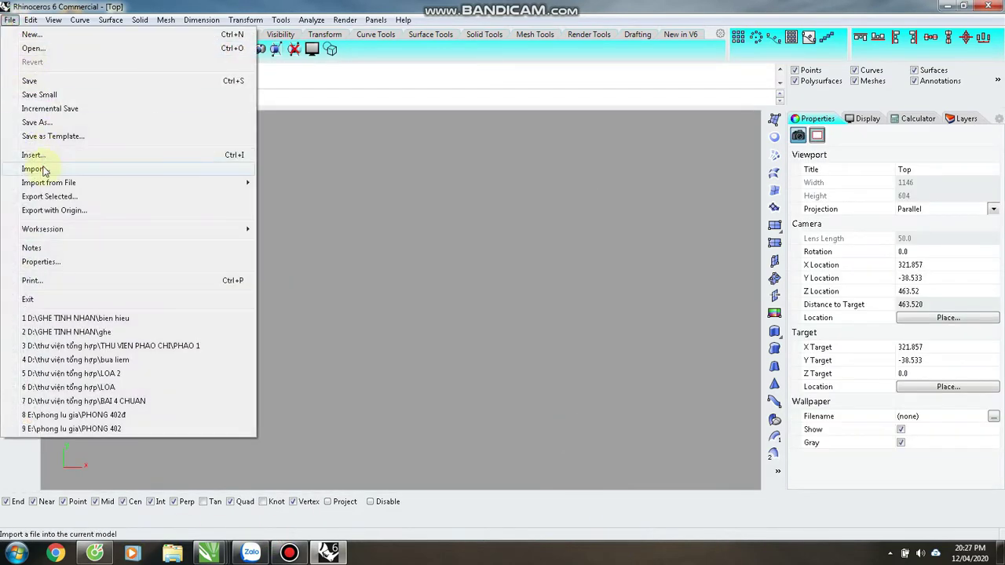
click(36, 166)
drag(604, 126, 608, 377)
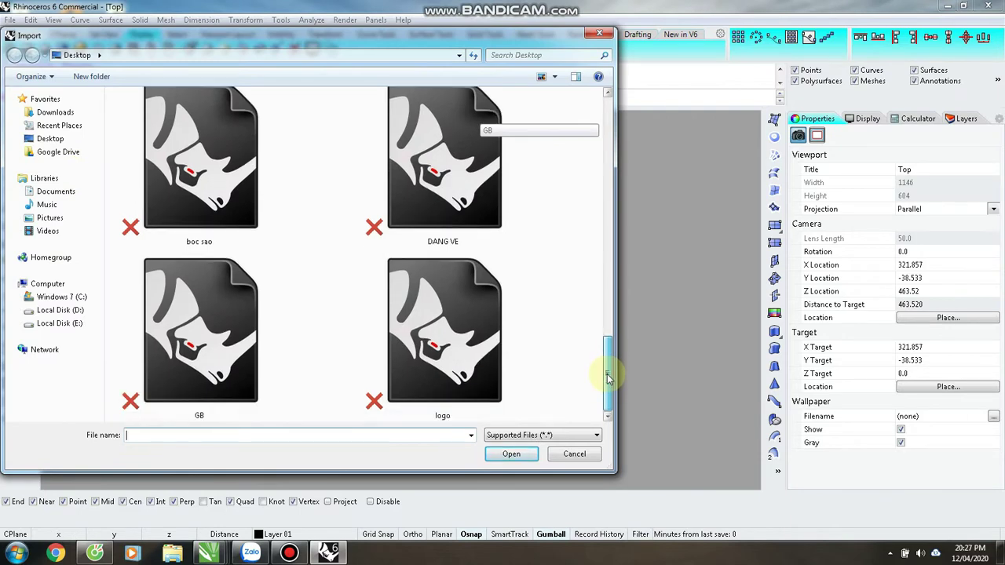
double_click(441, 361)
click(445, 385)
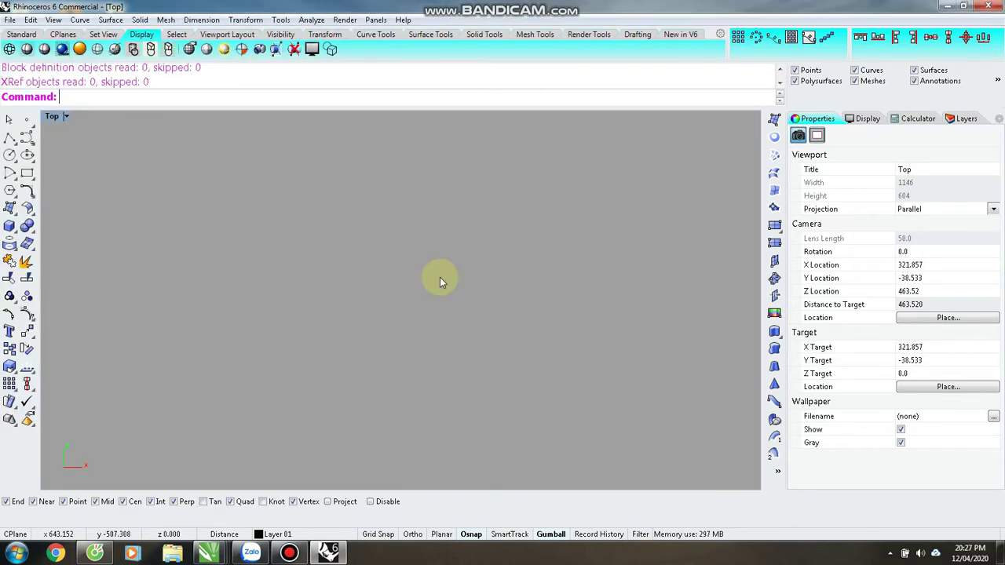
key(F1)
scroll(330, 293, up, 6)
scroll(350, 289, down, 5)
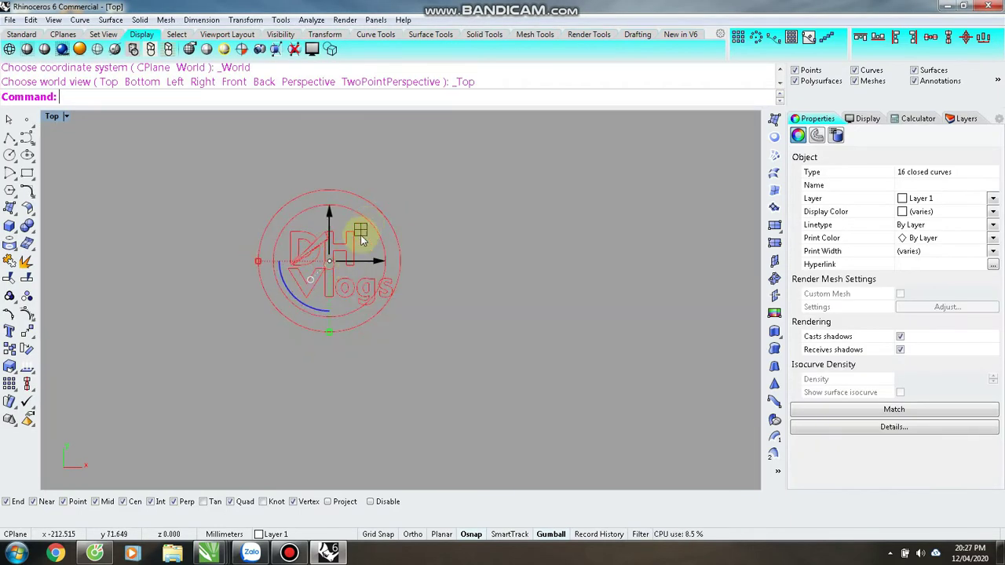
scroll(313, 252, up, 6)
scroll(445, 211, down, 6)
- Scale the imported logo curves up uniformly with the gumball
shift+drag(318, 243, 166, 235)
scroll(409, 331, down, 4)
click(599, 303)
scroll(428, 281, up, 3)
scroll(430, 282, down, 6)
- Set the display color of all the logo curves to Blue
key(ctrl+a)
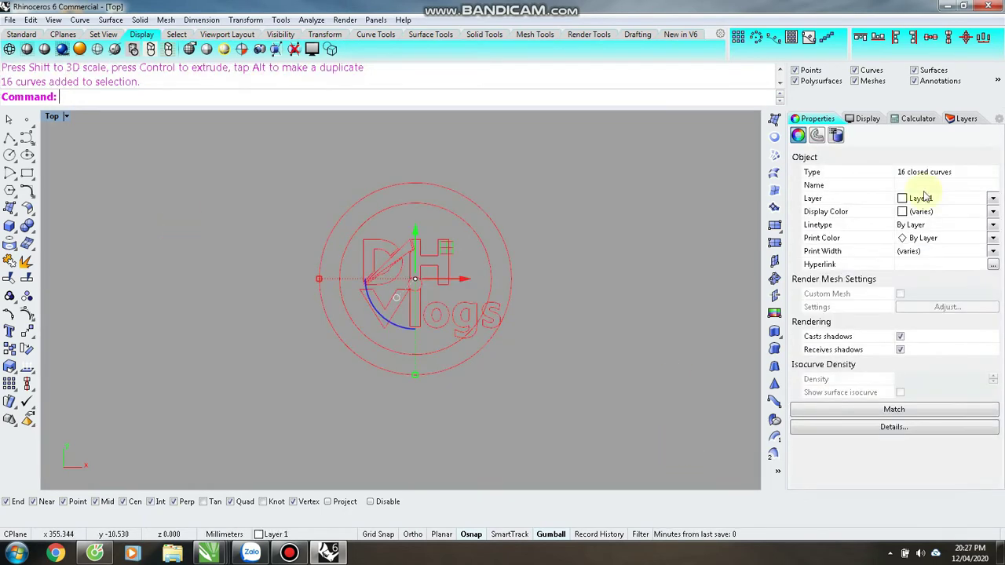
click(941, 212)
click(936, 310)
click(652, 248)
scroll(401, 274, up, 8)
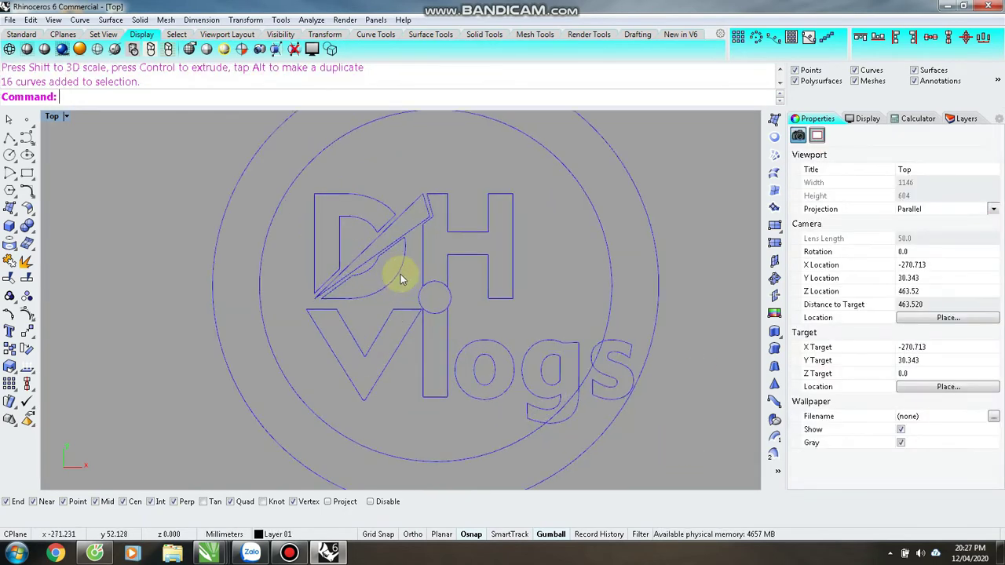
scroll(400, 274, down, 3)
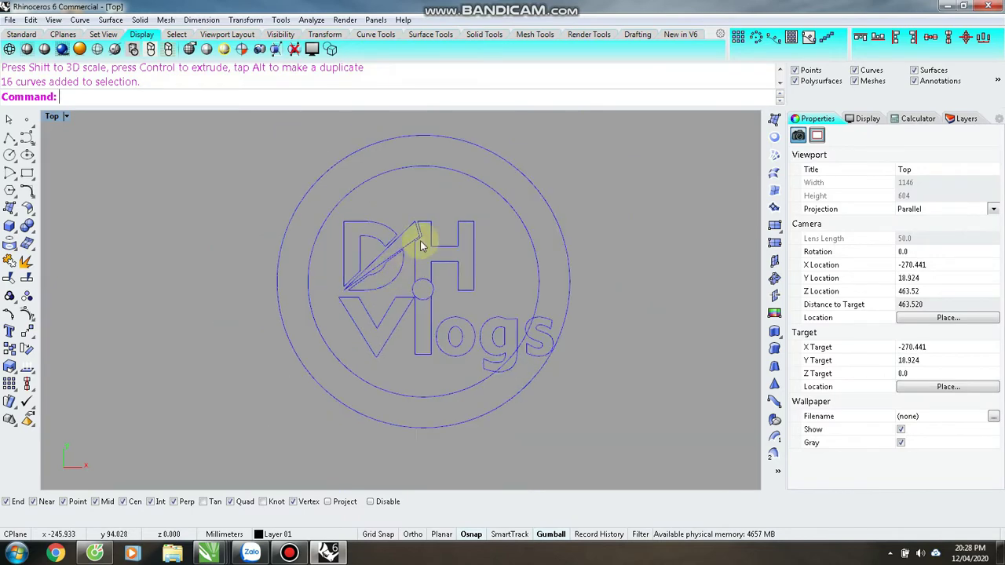
- Delete the inner ring circle together with its overlapping duplicate
click(479, 178)
click(465, 172)
key(Delete)
click(465, 172)
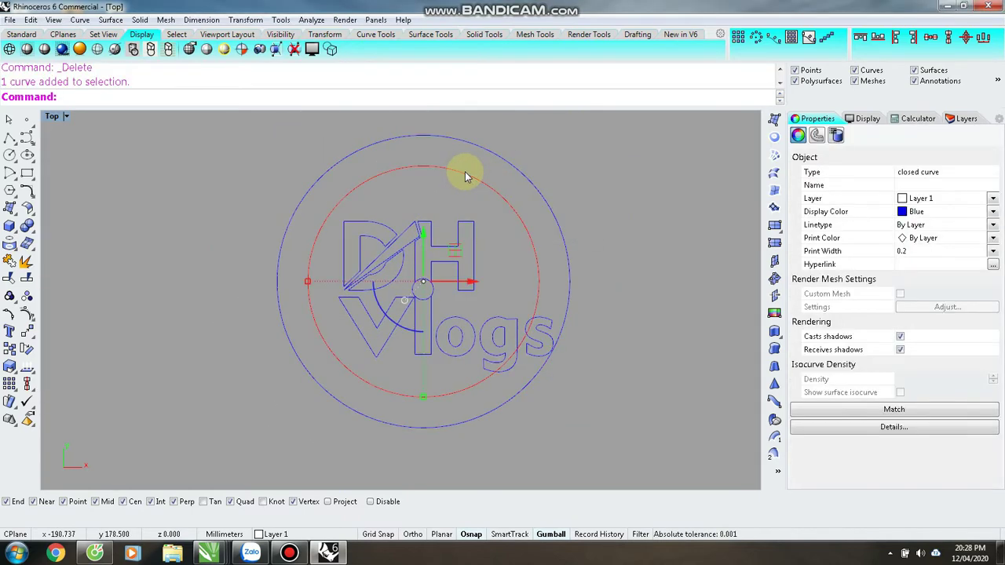
key(Delete)
- Offset the outer circle 20 mm inward
click(488, 152)
key(Return)
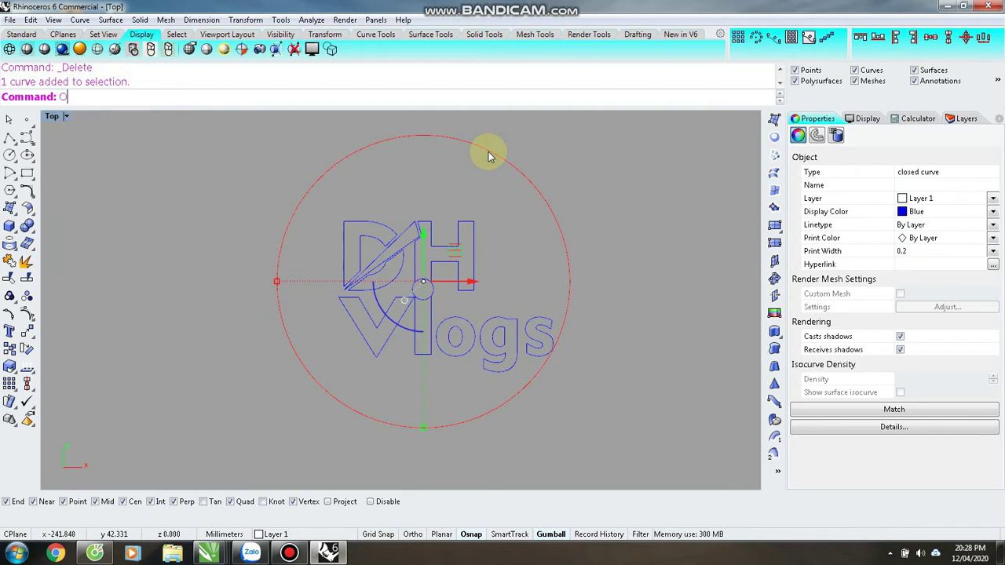
key(Return)
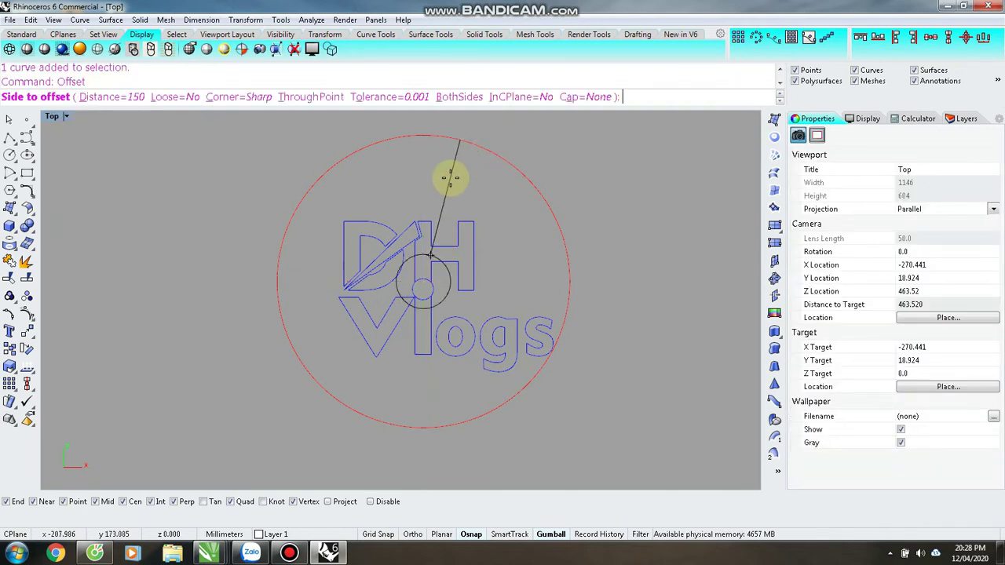
text(20)
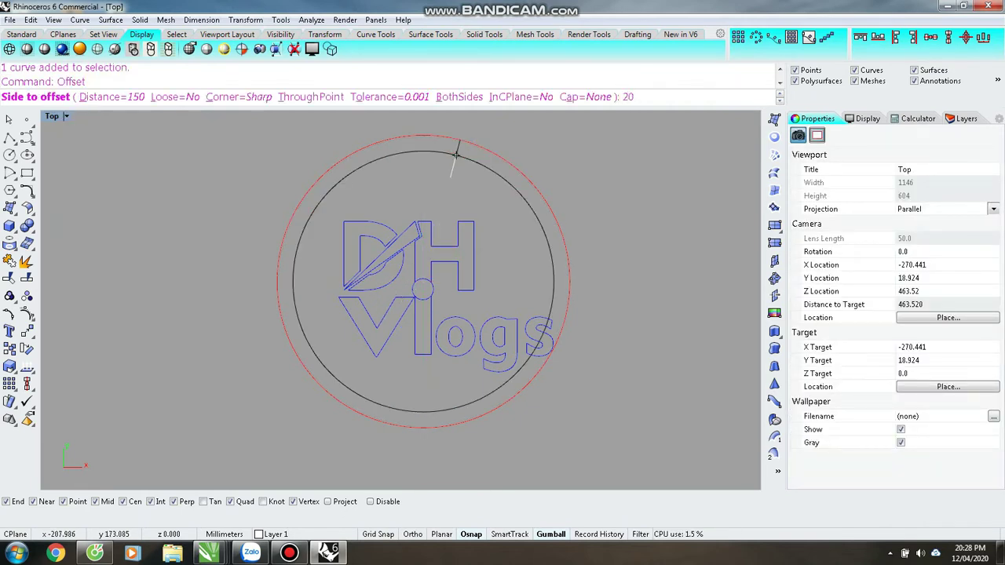
key(Return)
key(Escape)
key(Return)
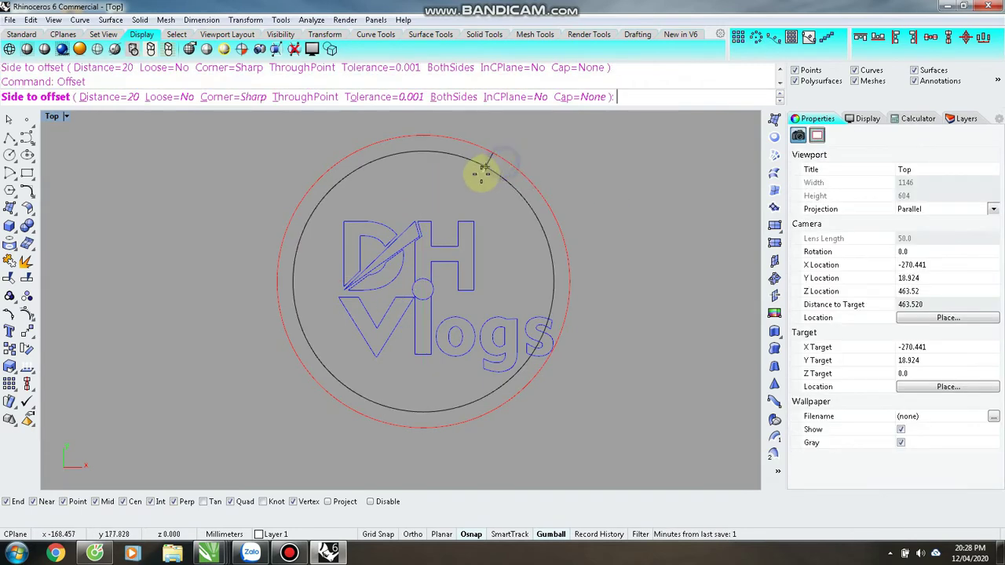
click(479, 172)
click(643, 206)
- Raise the offset inner circle and the DH Vlogs curves vertically by 20 mm
scroll(425, 241, down, 2)
drag(275, 174, 585, 361)
click(258, 176)
drag(303, 163, 588, 420)
key(F4)
scroll(445, 276, up, 2)
click(431, 250)
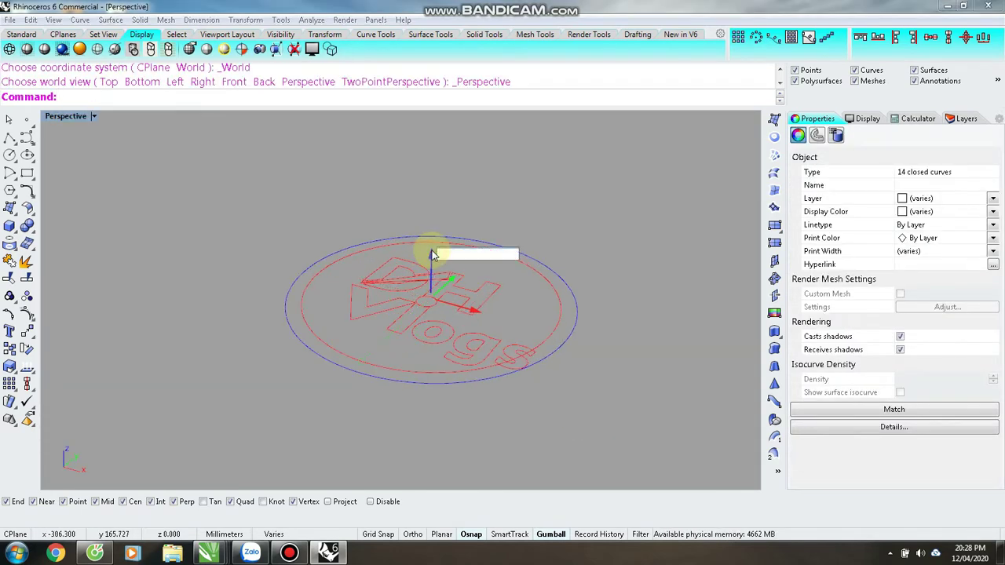
text(20)
key(Return)
click(231, 306)
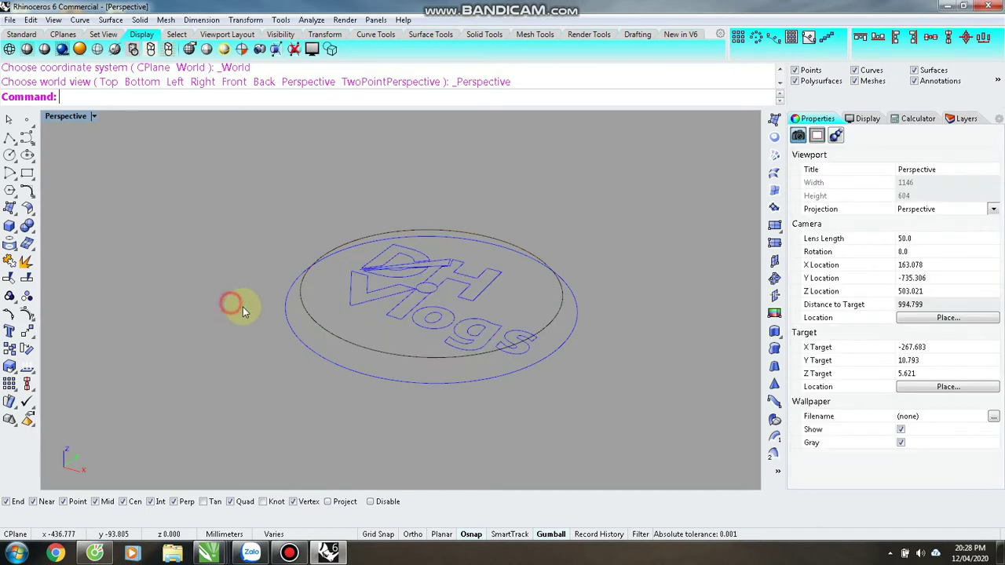
- Duplicate the outer circle in place and move the copy vertically by -20 mm
right_drag(326, 311, 288, 360)
click(287, 360)
key(ctrl+c)
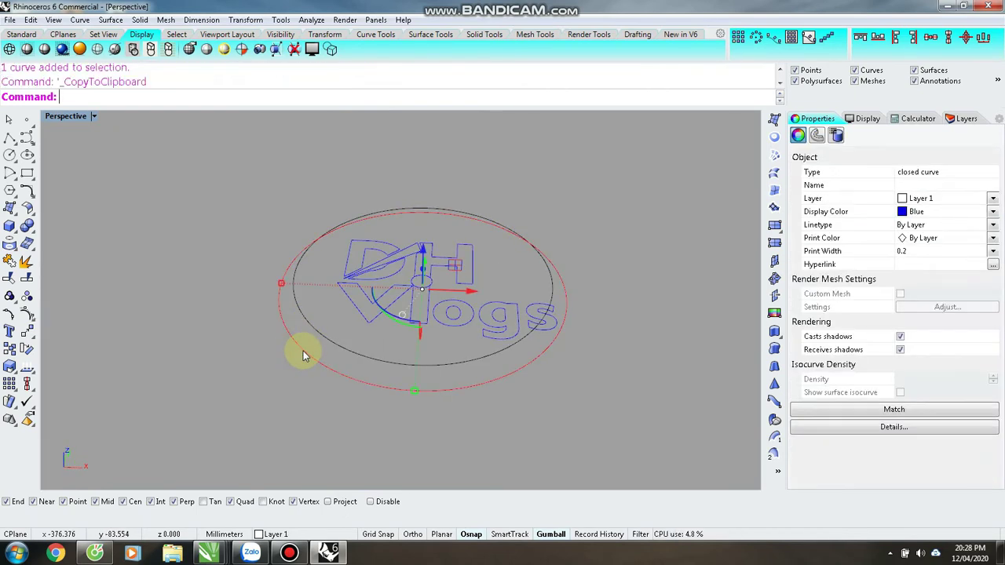
key(ctrl+v)
click(423, 252)
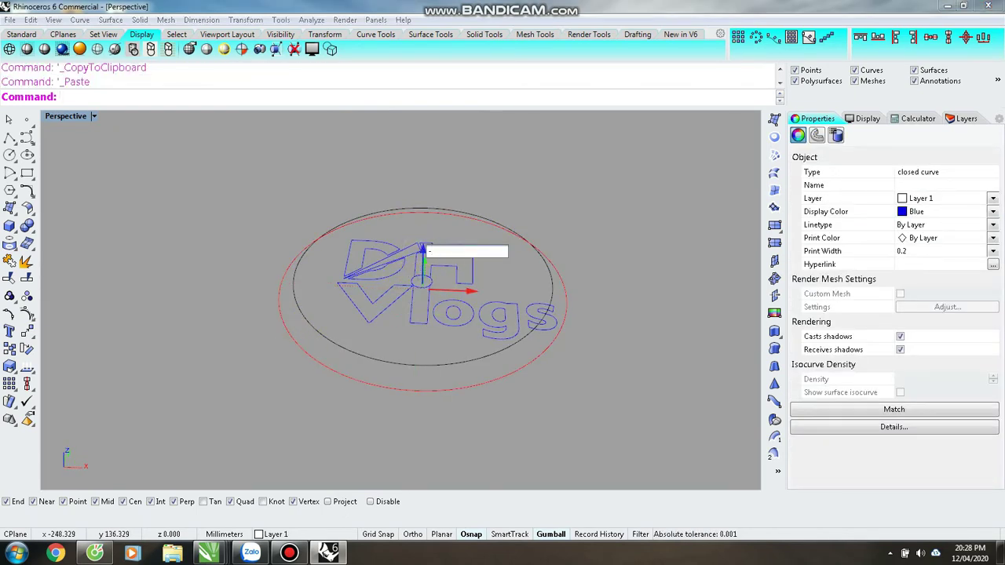
text(-20)
key(Return)
- Loft the outer circle and its lowered copy into the disc's vertical side wall
right_drag(388, 262, 339, 256)
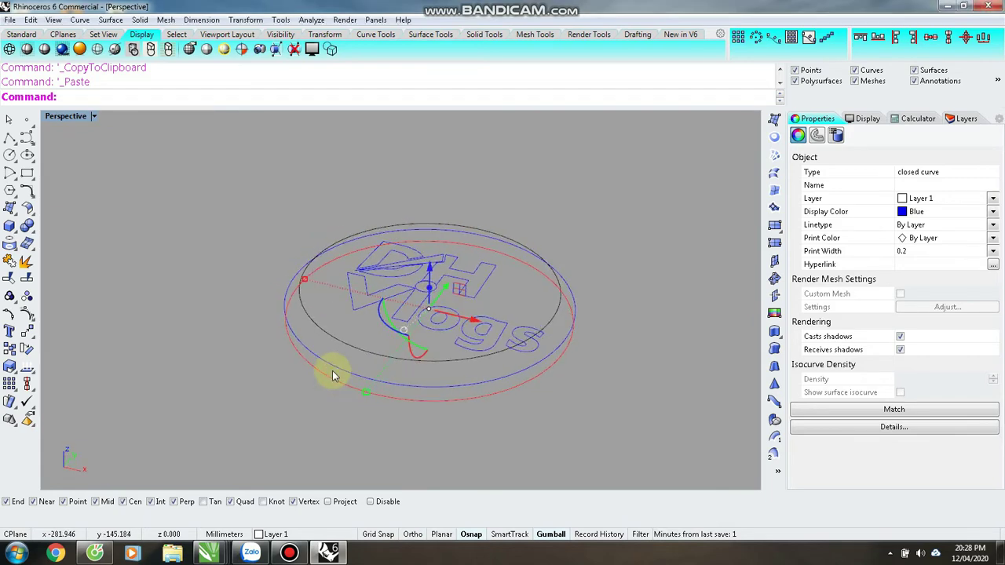
shift+click(326, 363)
text(LO)
key(Return)
key(Return)
click(481, 367)
- Loft the outer circle to the raised inner circle with straight sections to form the sloped rim
right_drag(330, 369, 390, 404)
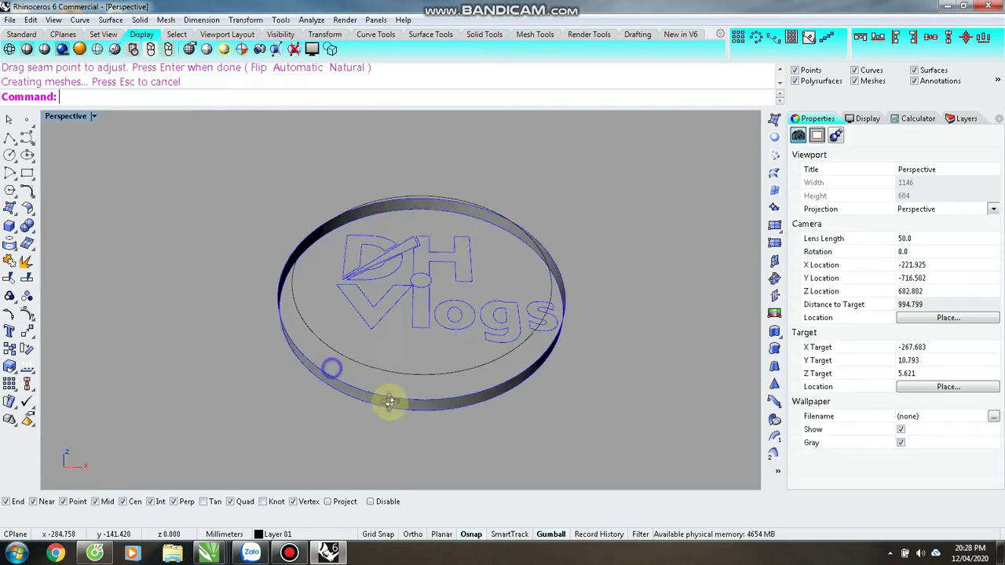
scroll(338, 369, up, 4)
click(343, 354)
shift+click(314, 370)
key(Return)
key(Return)
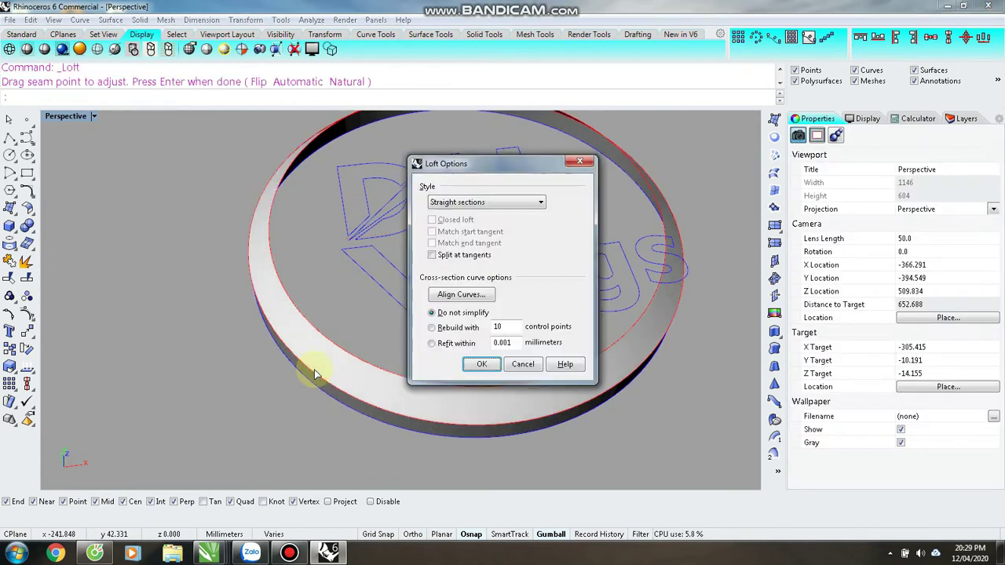
click(481, 365)
key(Escape)
click(380, 367)
key(Return)
key(Escape)
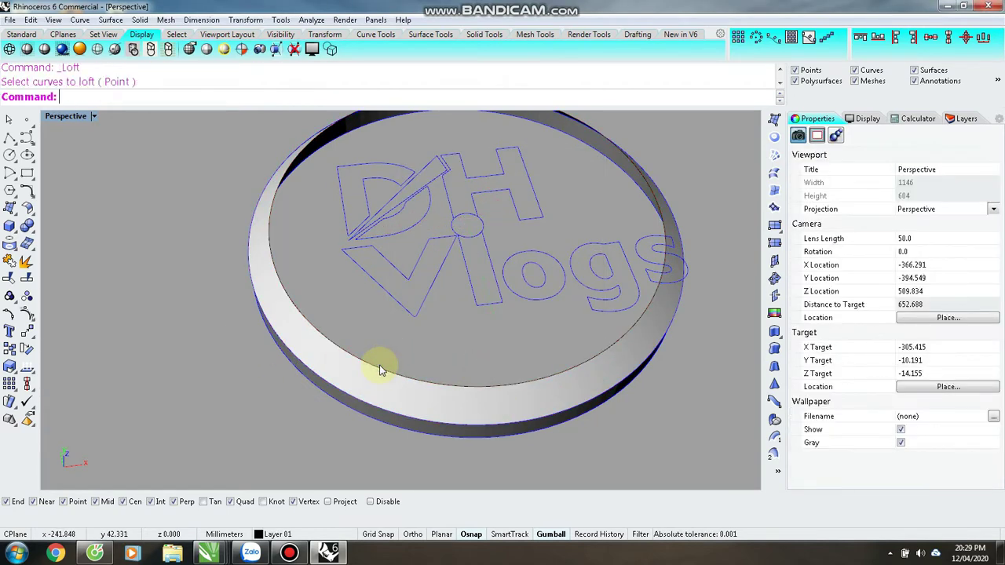
- Cap the raised inner circle with a flat planar surface and join it with both lofts into one polysurface
click(379, 368)
click(197, 308)
click(433, 334)
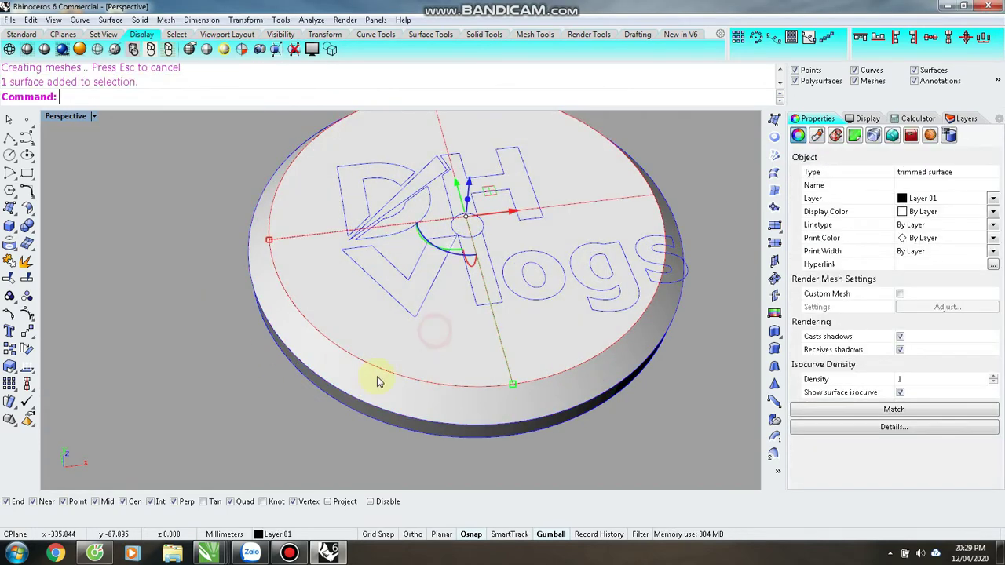
shift+click(375, 378)
shift+click(361, 412)
click(15, 261)
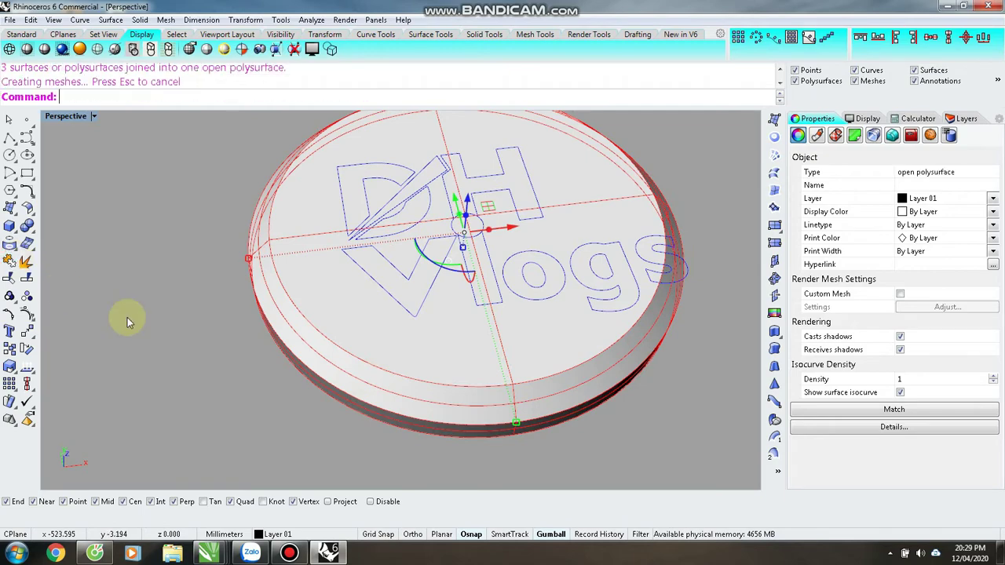
click(155, 290)
- Assign the joined disc polysurface to Layer 01
right_drag(181, 287, 439, 359)
click(440, 359)
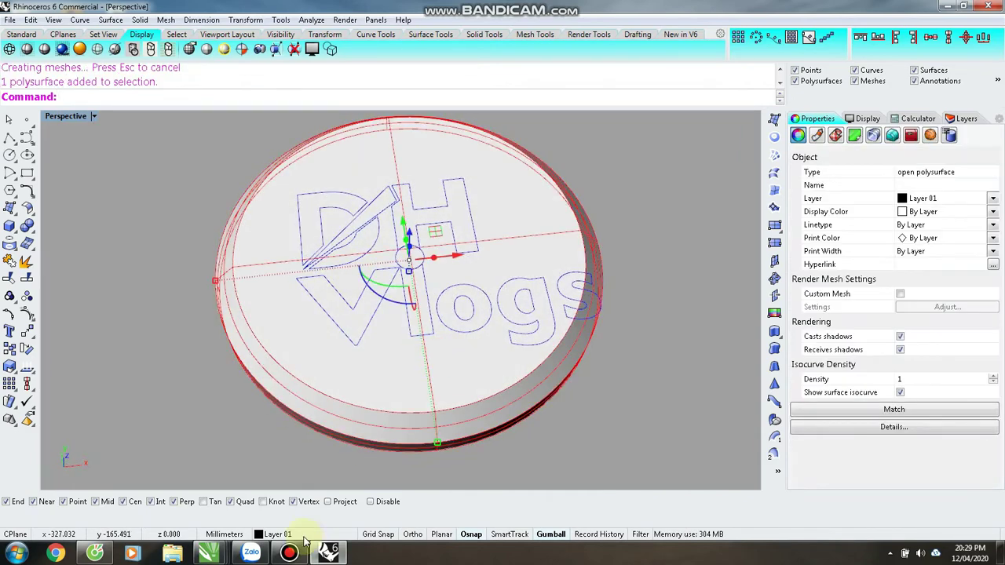
click(277, 533)
click(290, 439)
click(139, 378)
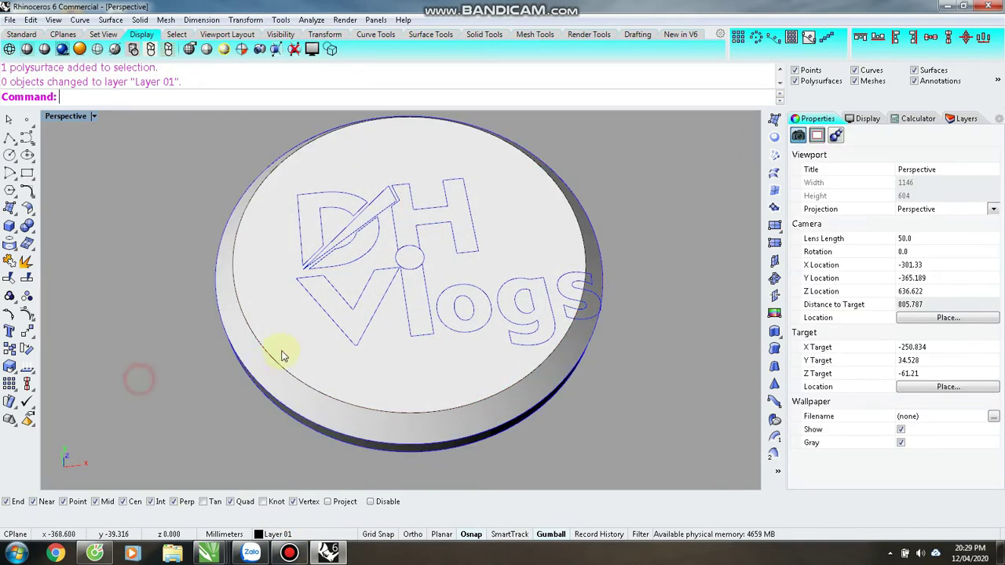
click(283, 356)
click(288, 535)
click(292, 439)
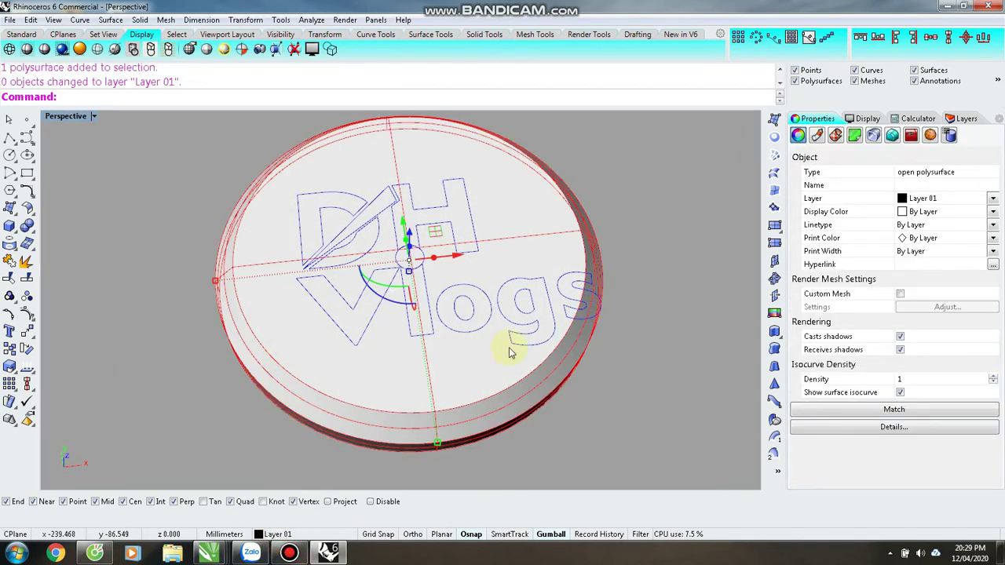
- Rename Layer 01 as "nen logo" and give it a white Plaster material
click(958, 122)
click(822, 173)
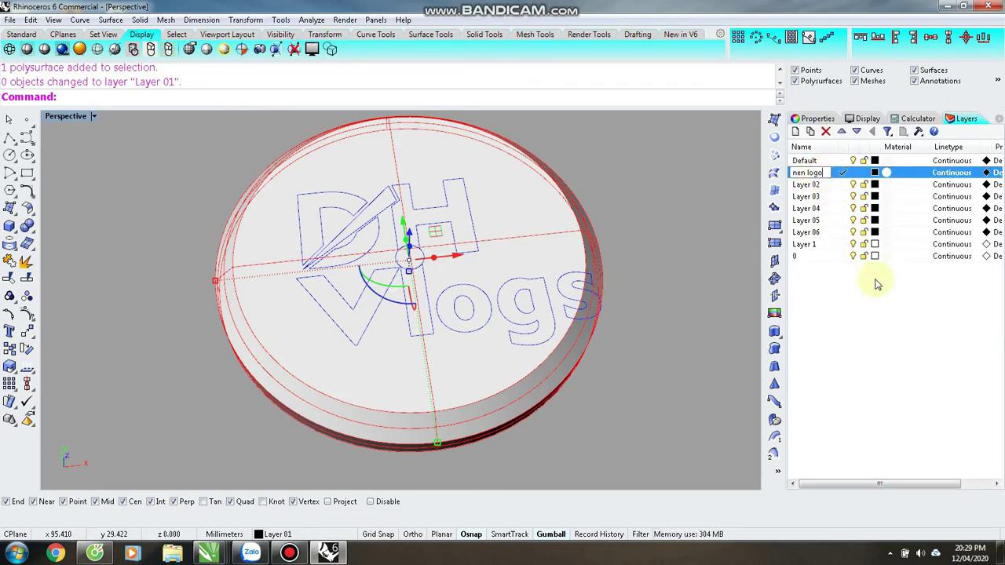
key(Return)
click(898, 173)
click(816, 268)
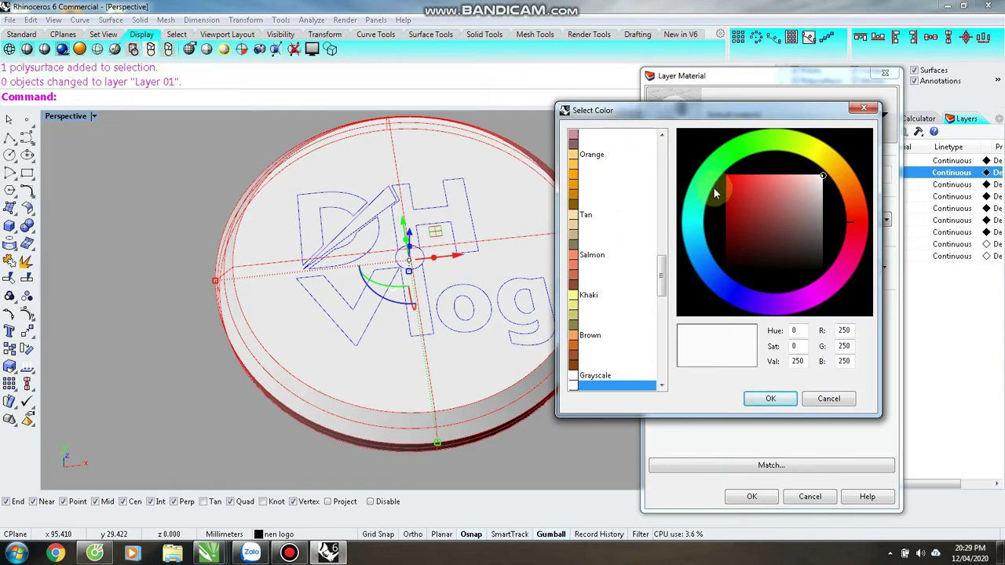
click(701, 226)
click(758, 398)
click(743, 501)
- Assign the disc polysurface to the "nen logo" layer
click(628, 398)
right_drag(683, 384, 631, 326)
click(655, 411)
click(491, 331)
click(287, 535)
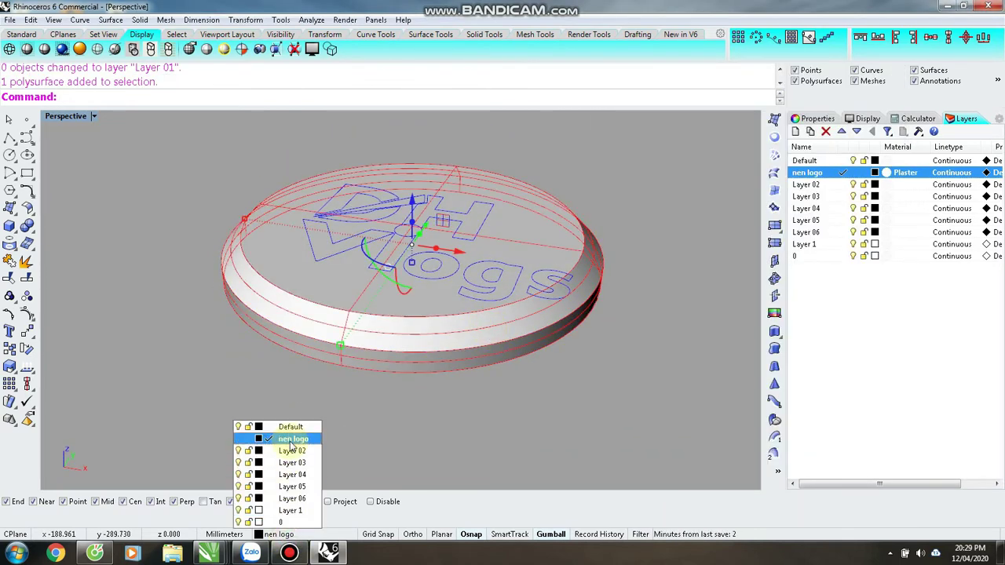
click(291, 440)
click(656, 343)
- Make Layer 02 the current layer
click(279, 534)
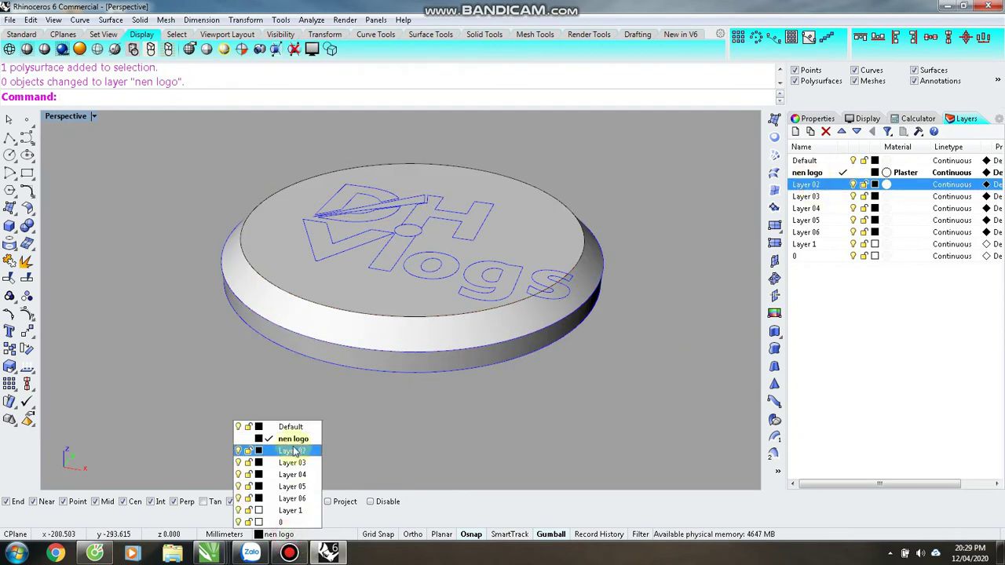
click(300, 451)
key(Escape)
- Move the disc polysurface to Layer 03 and rename that layer as "nen"
click(265, 304)
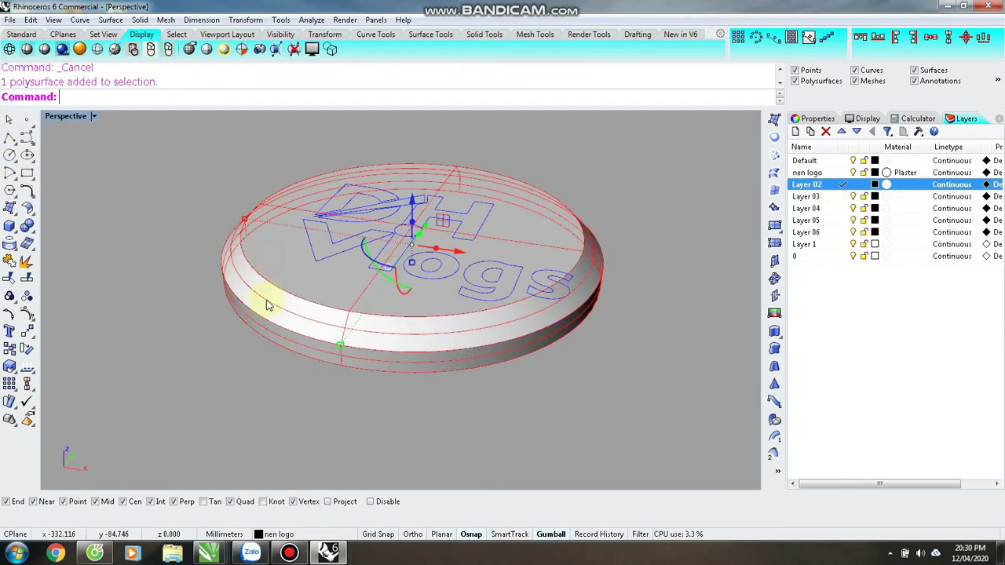
click(279, 535)
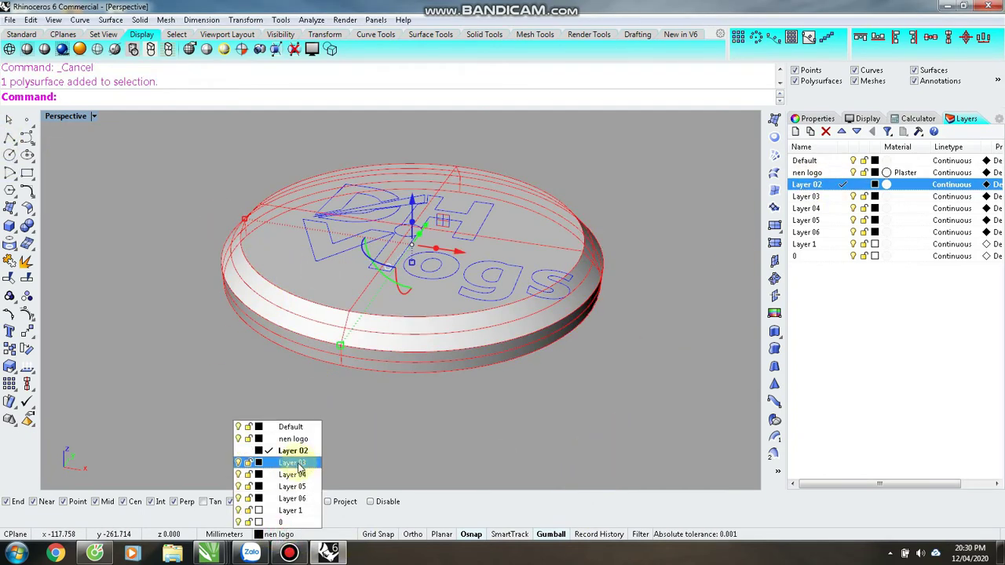
click(296, 463)
double_click(834, 198)
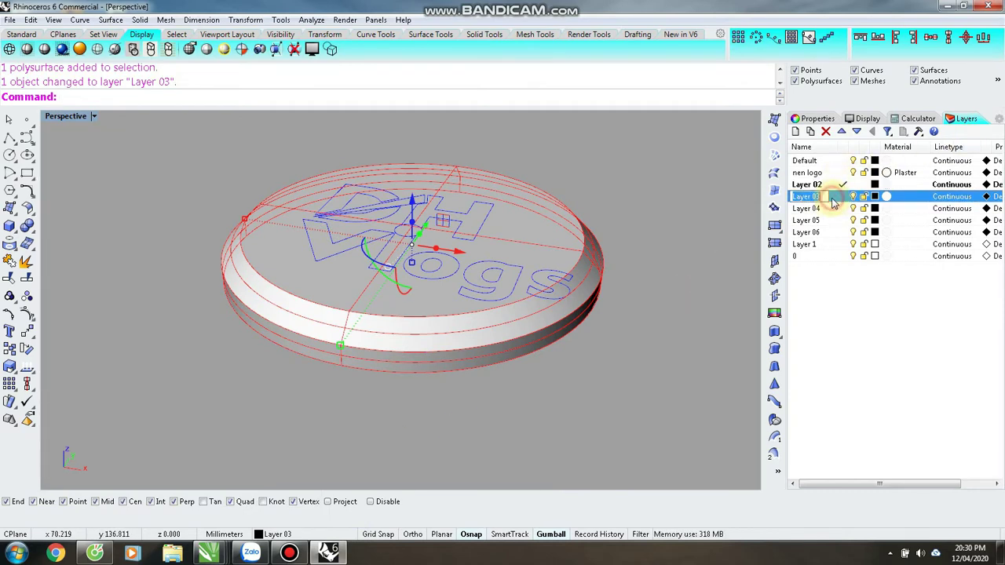
click(730, 270)
- Give the "nen" layer a Plaster material in dark red with RGB 131, 43, 32
click(894, 197)
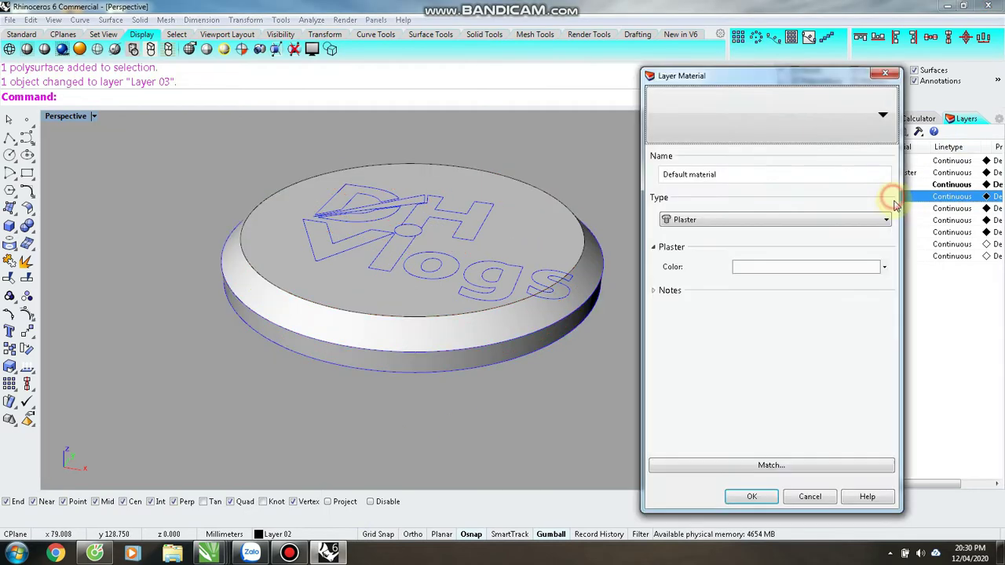
click(758, 272)
click(708, 220)
drag(708, 220, 709, 277)
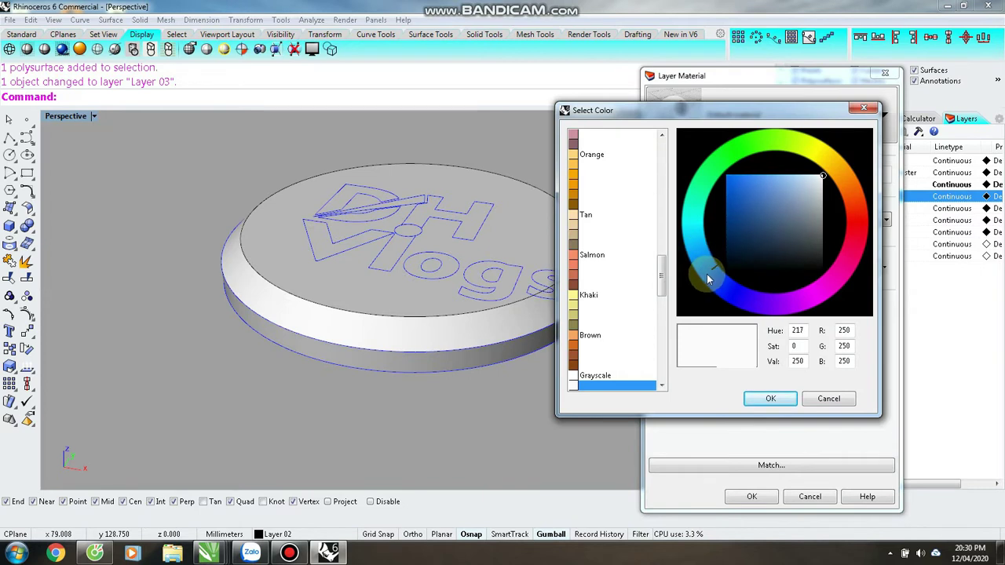
click(789, 197)
click(854, 217)
click(697, 204)
click(704, 241)
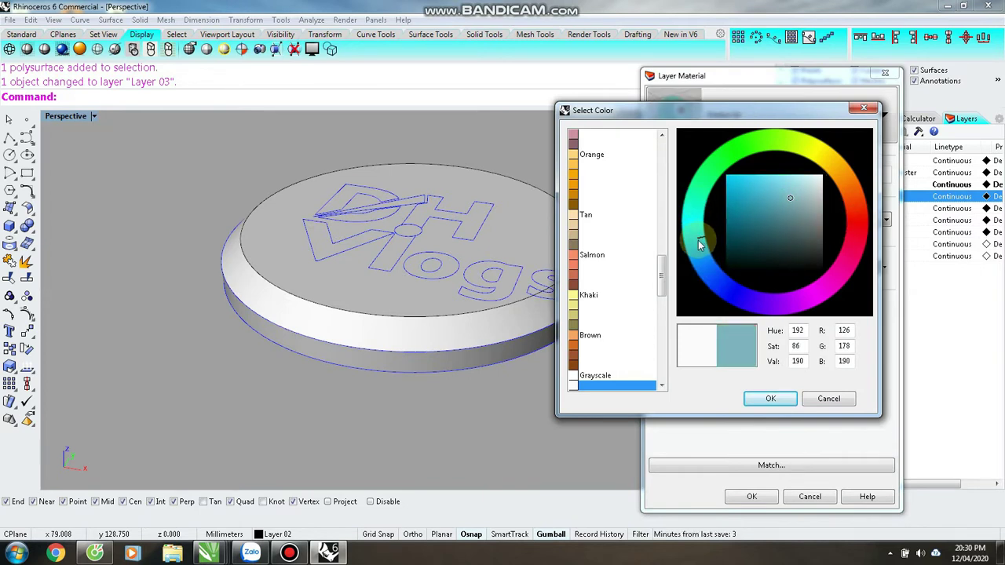
click(700, 190)
click(858, 204)
click(857, 214)
drag(755, 217, 751, 221)
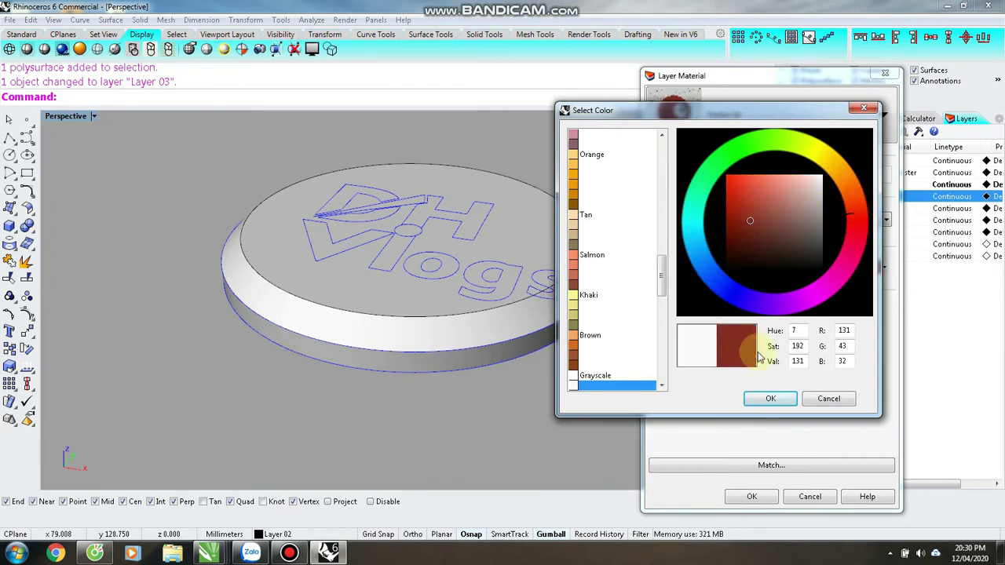
click(764, 399)
click(751, 498)
- Delete the leftover circle curves lying on the disc's edges
right_drag(592, 265, 622, 383)
scroll(497, 319, down, 6)
right_drag(497, 316, 487, 253)
scroll(455, 251, up, 4)
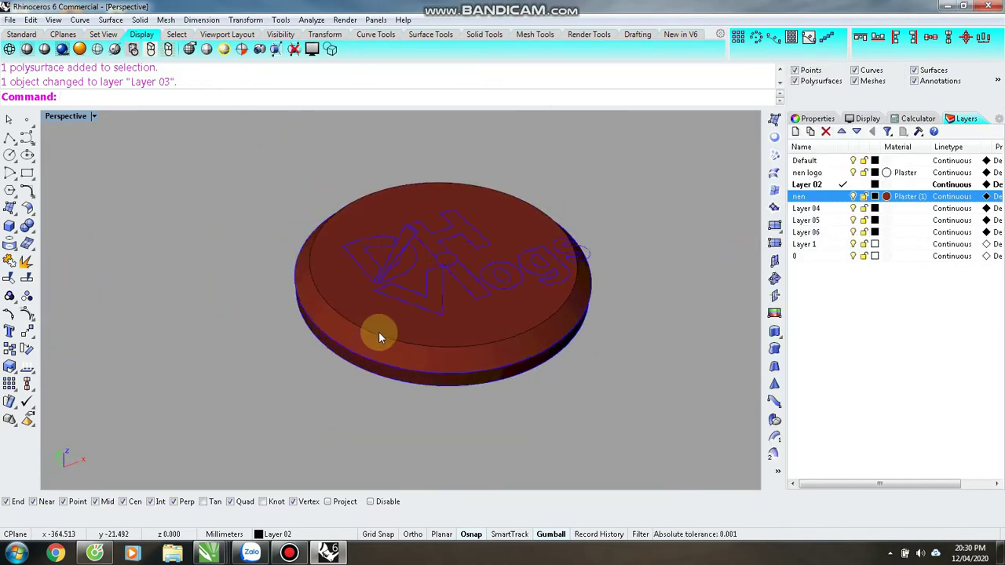
click(381, 339)
click(412, 369)
key(Delete)
click(368, 361)
click(383, 379)
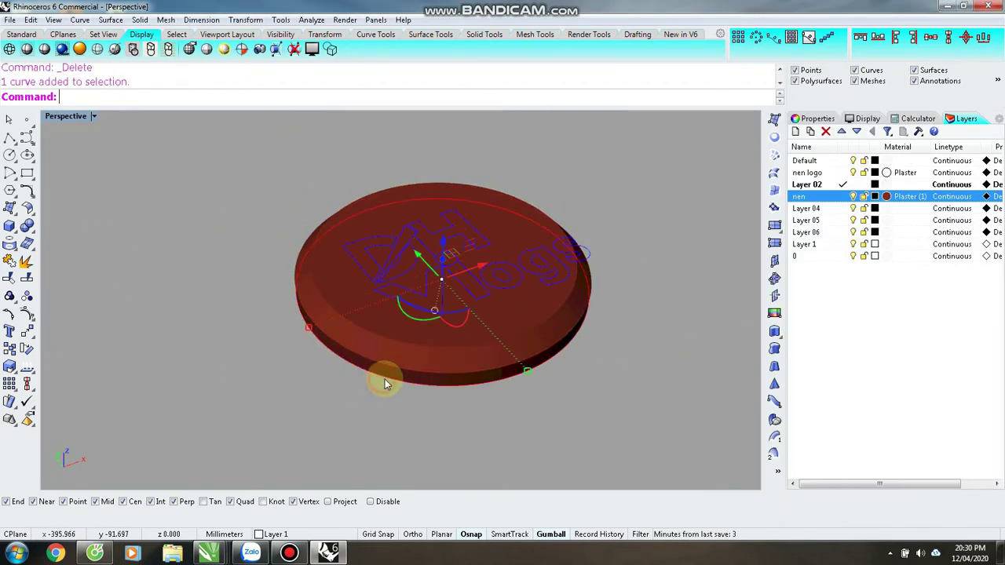
key(Delete)
- Change the Plaster material color of the "nen" layer to a strong blue
mouse_move(385, 379)
right_down()
mouse_move(414, 401)
mouse_move(375, 381)
right_up()
scroll(470, 305, up, 6)
scroll(475, 304, down, 6)
click(542, 274)
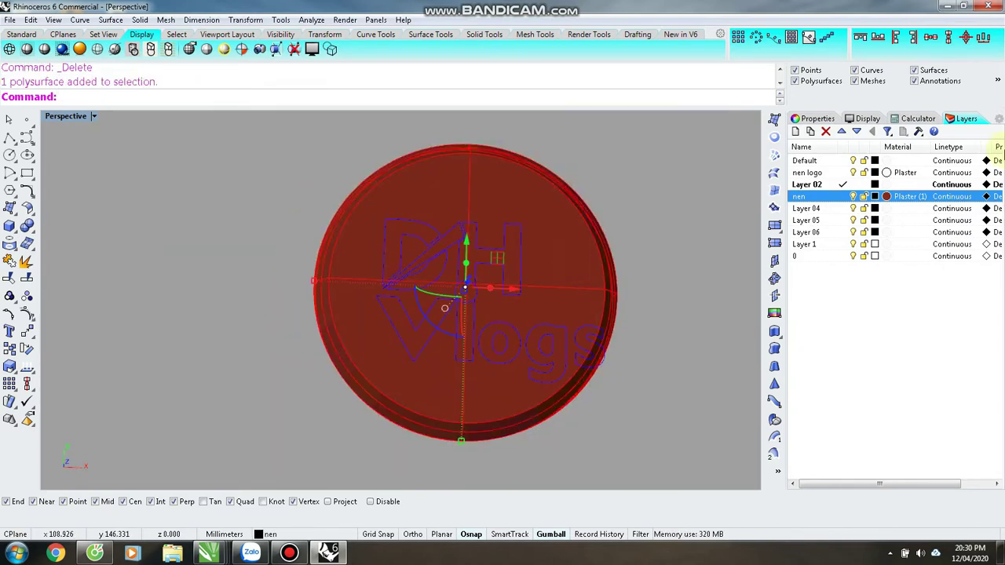
click(917, 196)
click(789, 268)
click(798, 196)
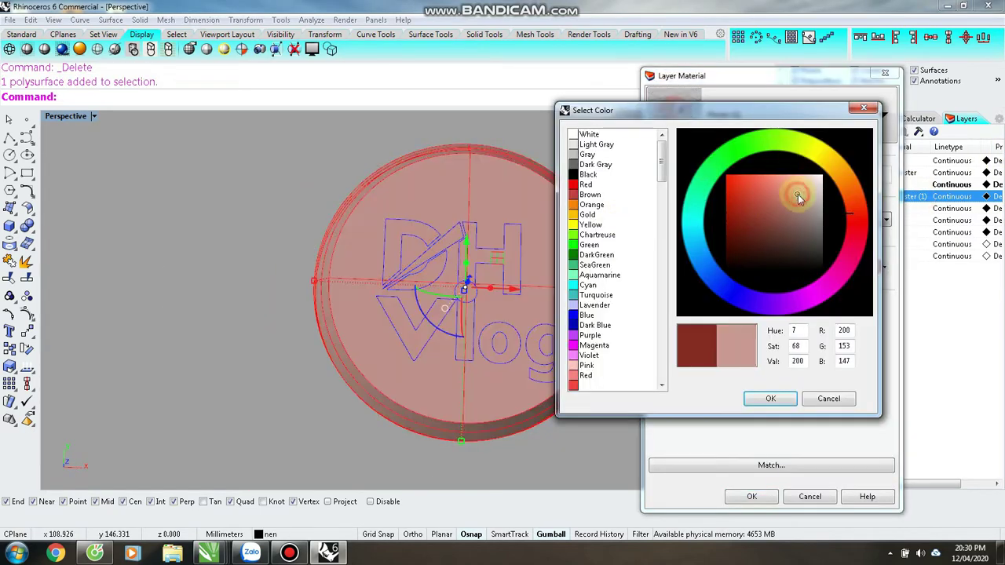
click(804, 145)
drag(728, 184, 728, 193)
click(691, 228)
drag(691, 227, 699, 249)
click(717, 163)
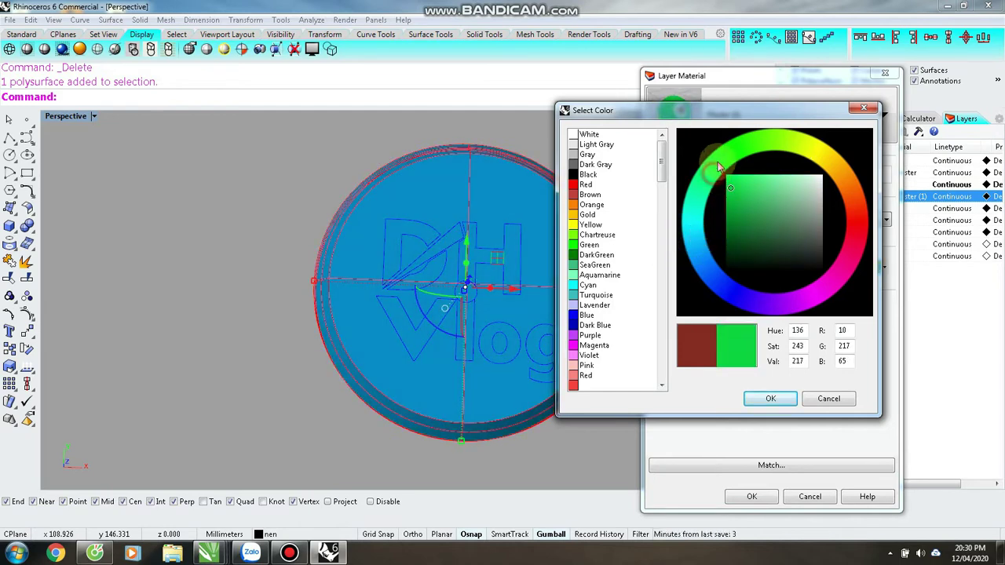
mouse_move(732, 189)
mouse_down()
mouse_move(733, 228)
mouse_move(736, 196)
mouse_up()
mouse_move(692, 229)
mouse_down()
mouse_move(718, 279)
mouse_move(715, 271)
mouse_up()
click(767, 400)
click(741, 499)
click(665, 324)
- Move the 13 DH Vlogs lettering curves to Layer 04
right_drag(430, 333, 441, 346)
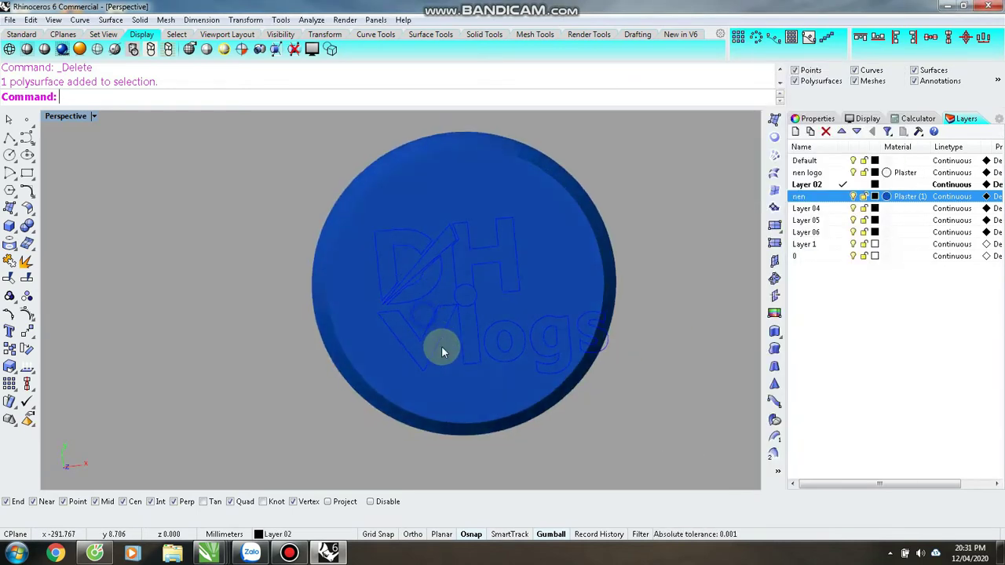
scroll(457, 328, up, 3)
scroll(457, 328, down, 3)
click(459, 333)
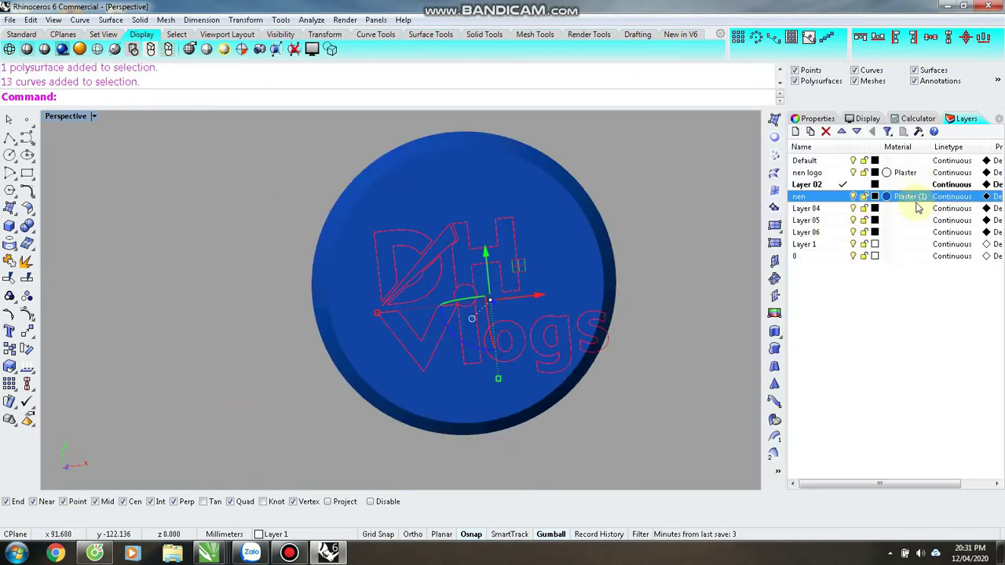
click(697, 333)
drag(305, 207, 698, 419)
click(298, 534)
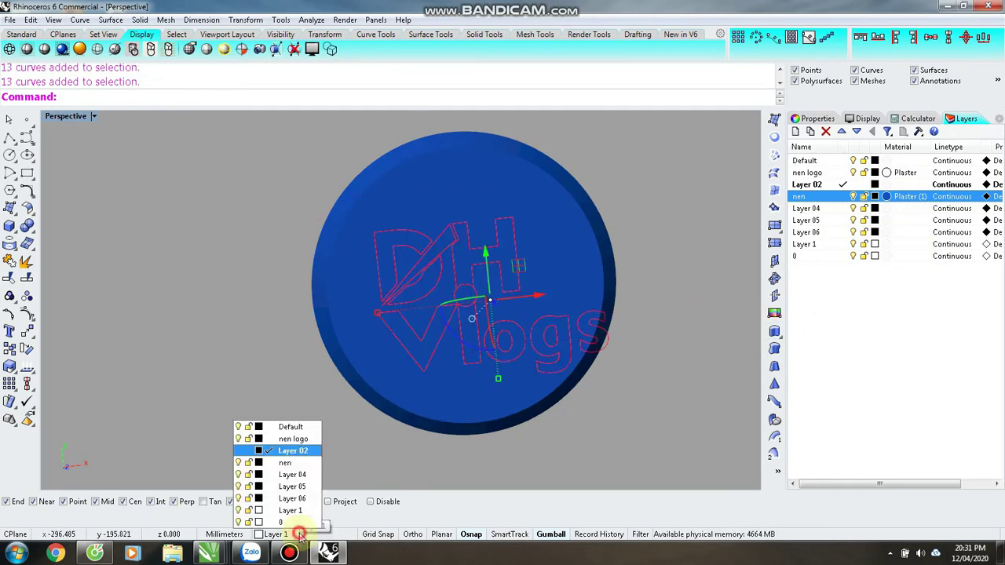
click(296, 453)
click(912, 186)
click(892, 70)
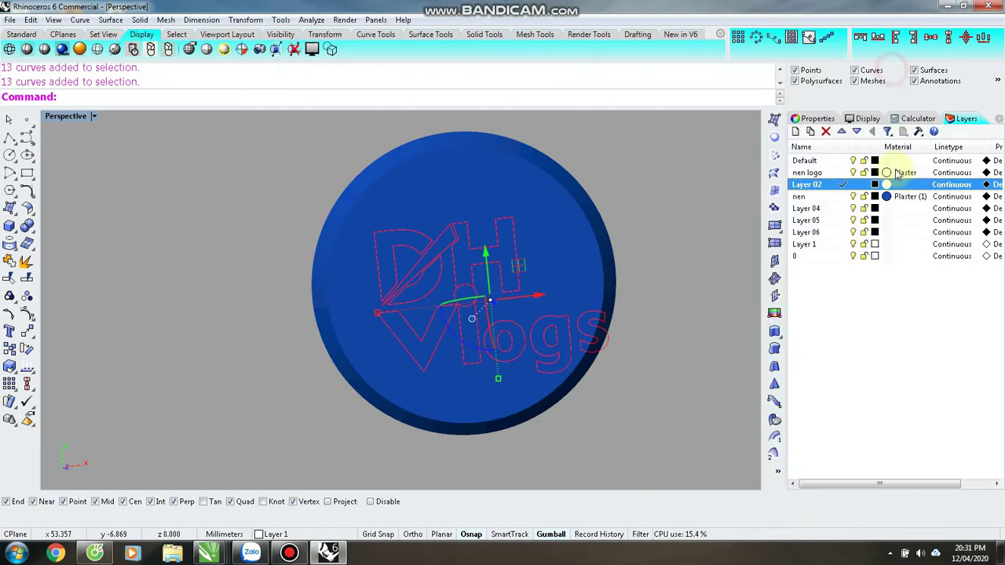
click(275, 534)
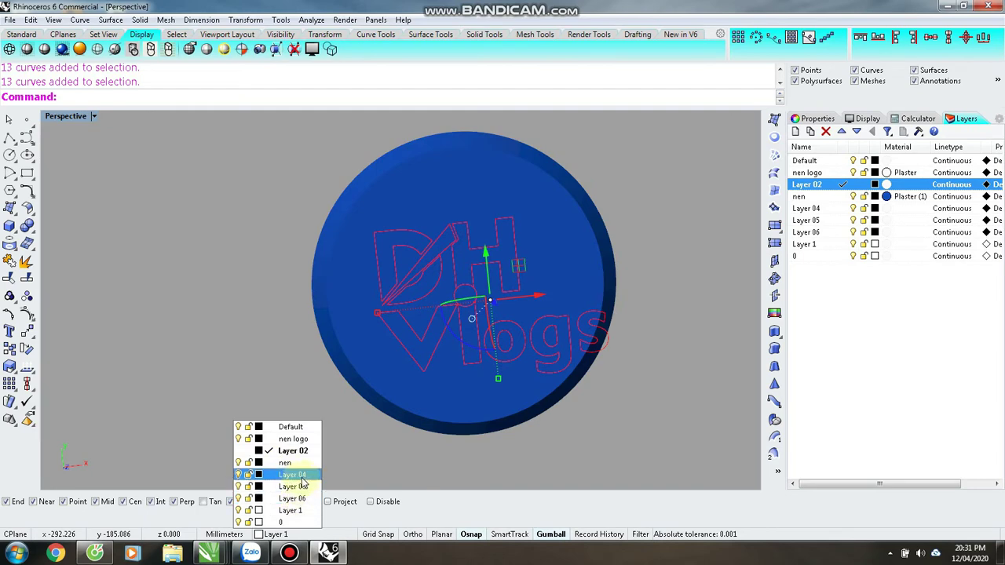
click(301, 477)
- Rename Layer 04 as "chu" and give it a Plaster material in bright yellow
click(828, 209)
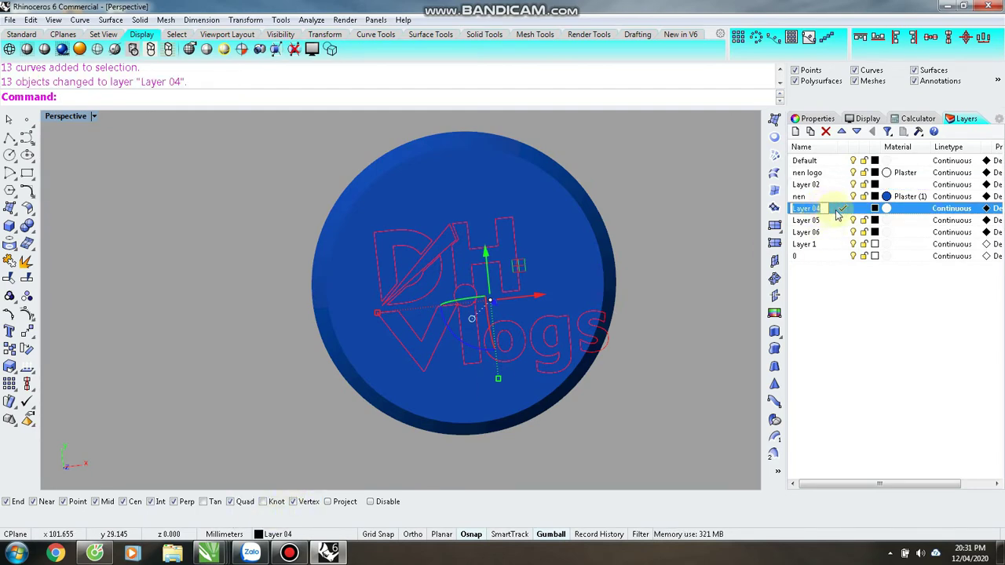
click(924, 312)
click(888, 209)
click(837, 267)
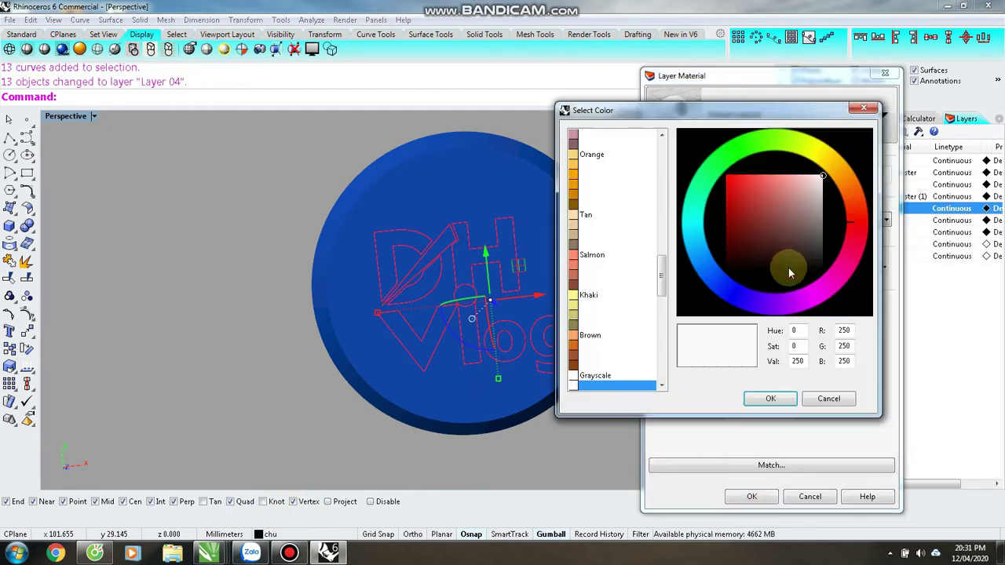
click(823, 153)
click(734, 177)
click(769, 399)
click(750, 495)
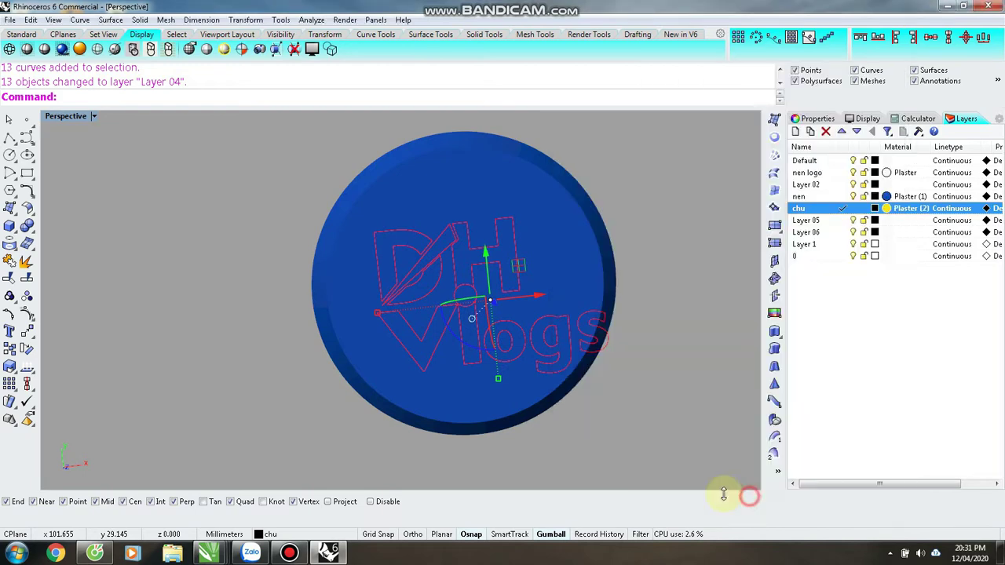
- Set the "chu" layer's display color to yellow, RGB 249, 255, 0
click(645, 419)
click(439, 304)
click(874, 209)
click(588, 163)
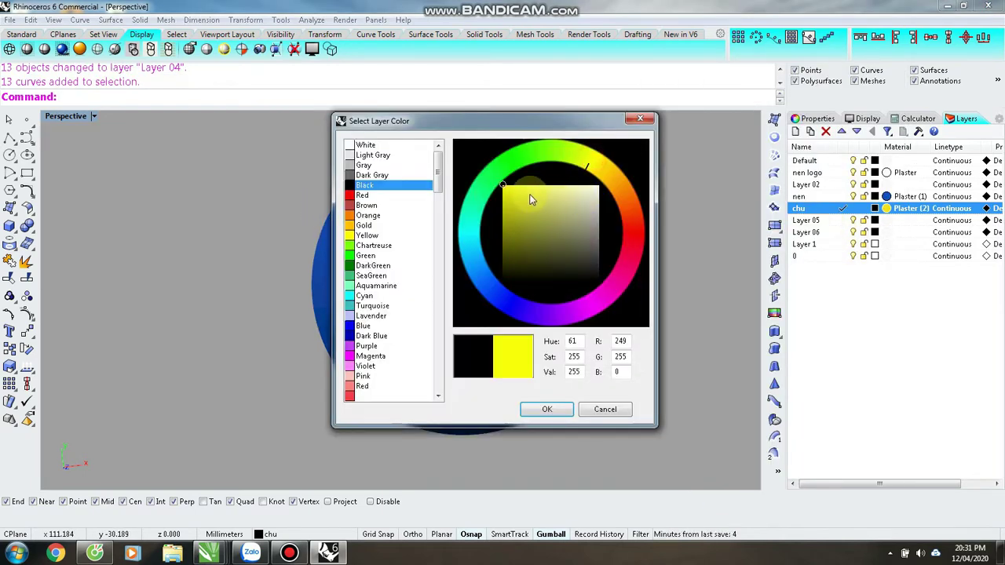
click(548, 409)
- Try to assign the lettering curves to the "chu" layer again
click(601, 418)
click(281, 536)
click(292, 475)
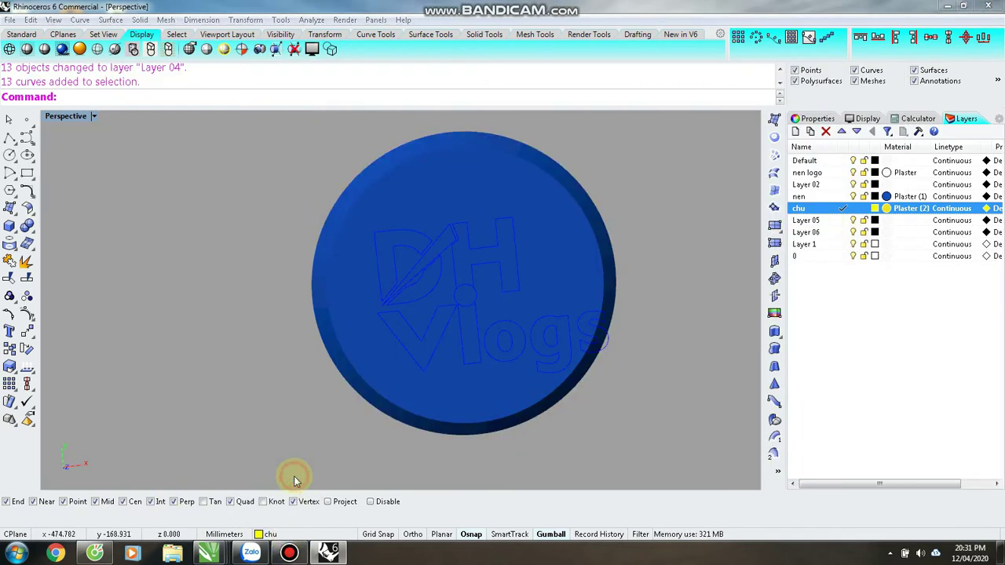
drag(282, 202, 667, 464)
click(279, 535)
click(285, 475)
click(261, 396)
- Change the "nen" layer's Plaster material color to off-white, RGB 230, 232, 215
right_drag(484, 437, 441, 325)
scroll(442, 325, up, 8)
scroll(424, 319, down, 6)
scroll(397, 365, up, 3)
click(397, 364)
right_drag(175, 243, 244, 304)
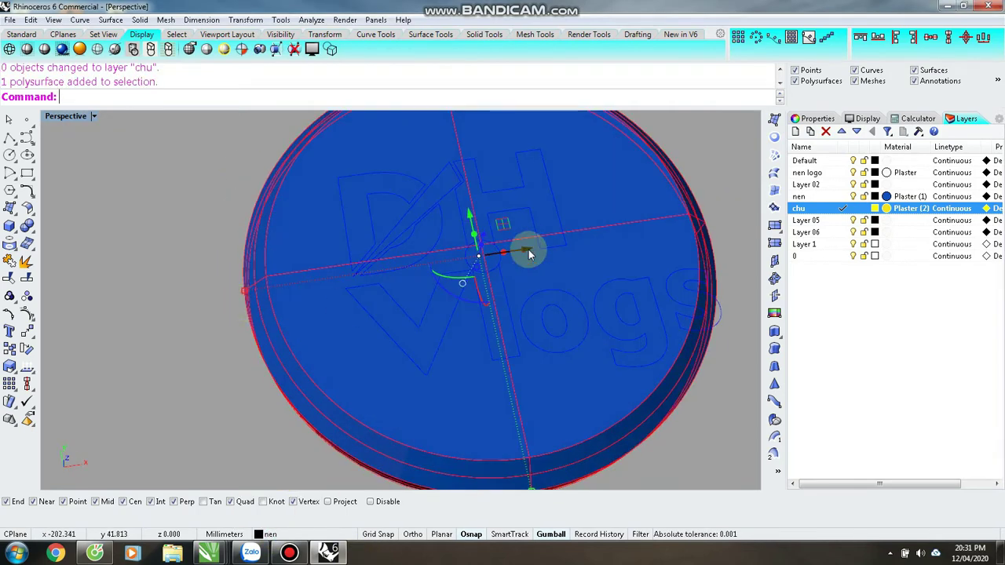
click(885, 210)
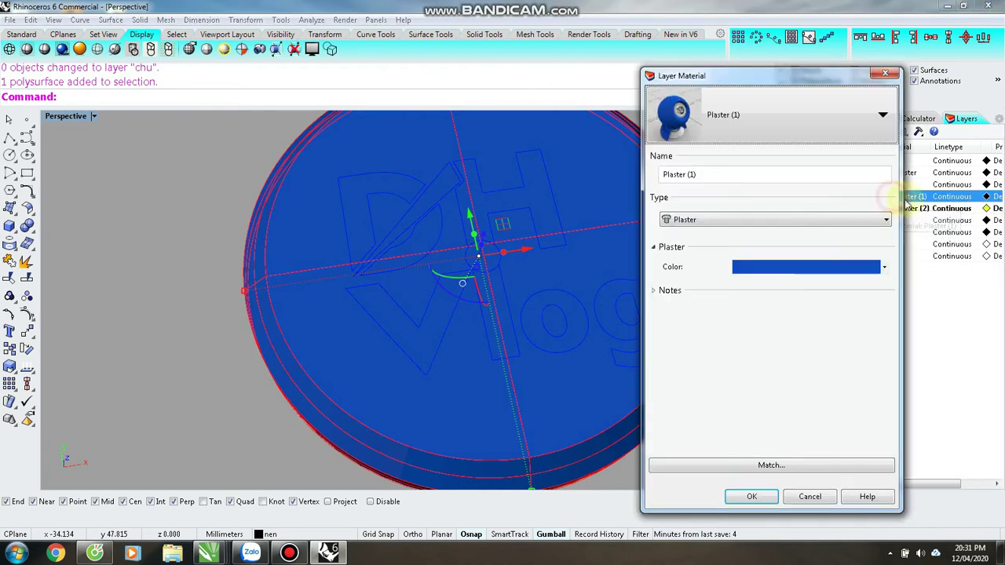
click(808, 267)
click(774, 155)
click(802, 153)
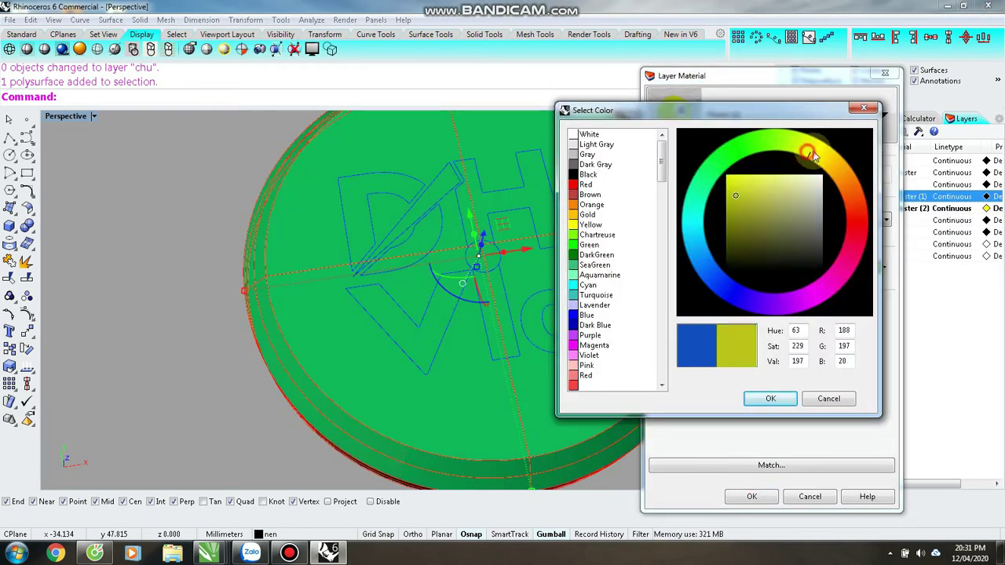
click(816, 185)
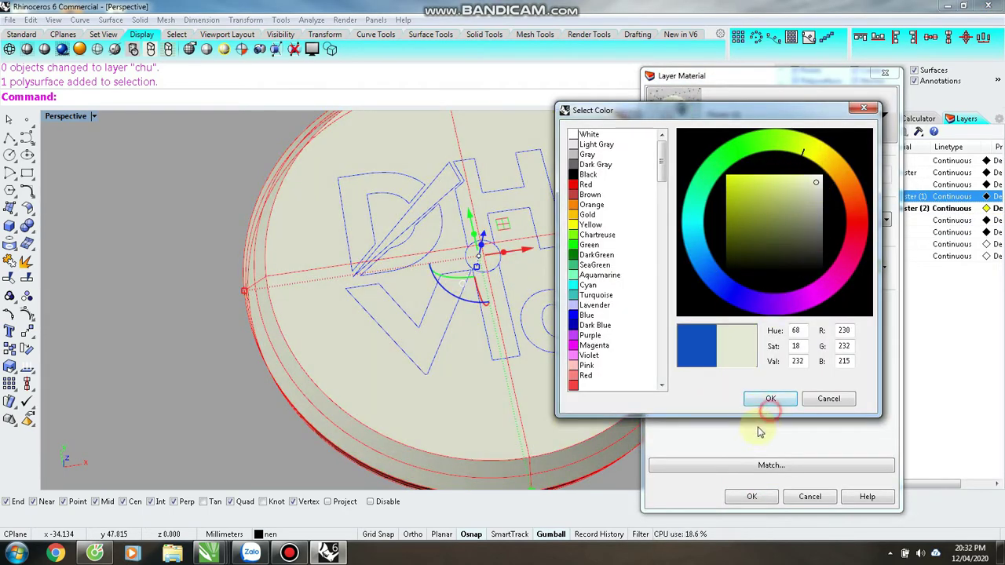
click(766, 399)
click(747, 495)
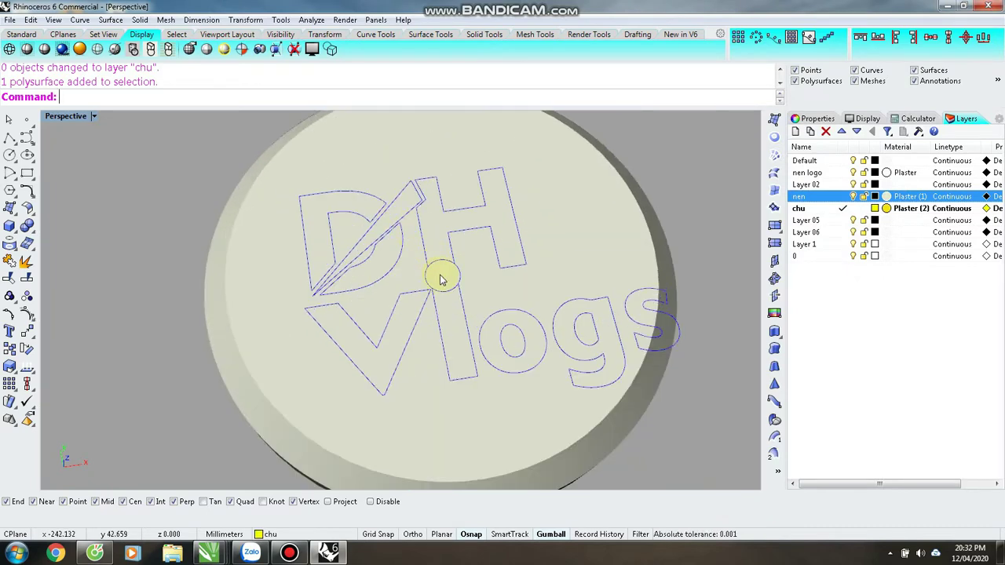
- Try to extrude the eight "Vlogs" letter curves 10 mm as solids, and undo the extrusion
scroll(441, 280, up, 5)
key(ctrl+F2)
scroll(440, 281, up, 2)
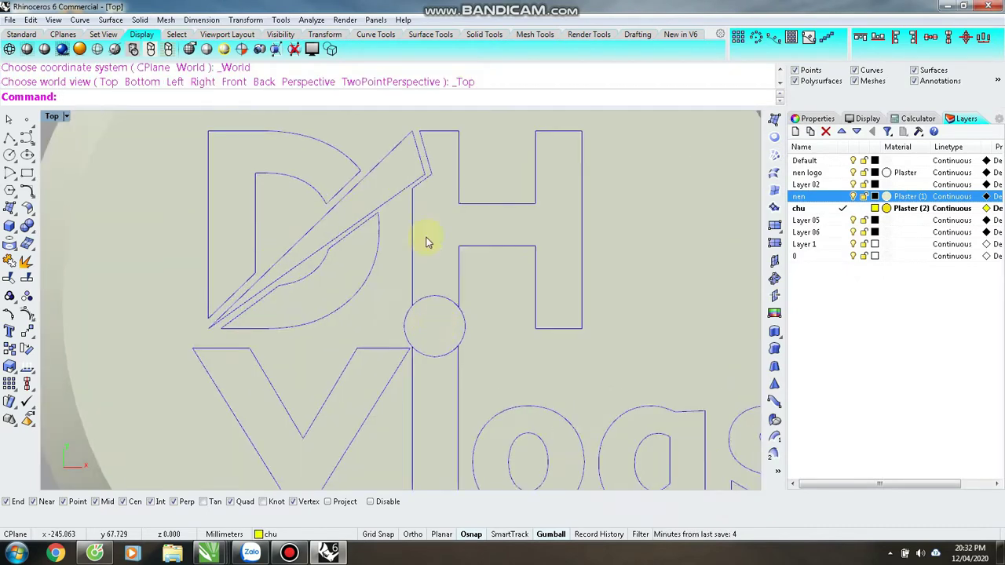
scroll(425, 239, down, 6)
drag(176, 282, 633, 432)
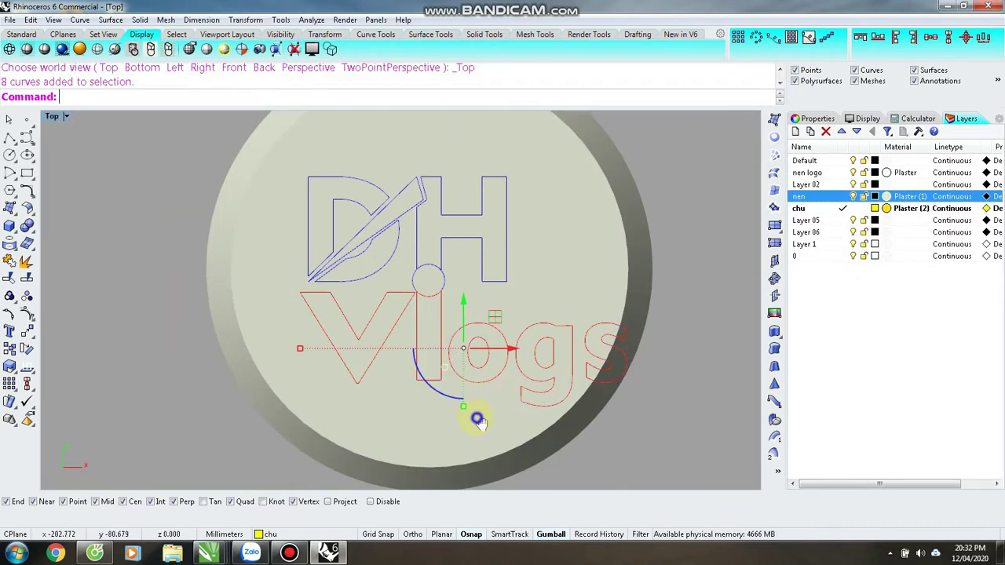
right_drag(476, 417, 465, 401)
key(ctrl+F4)
scroll(425, 276, up, 2)
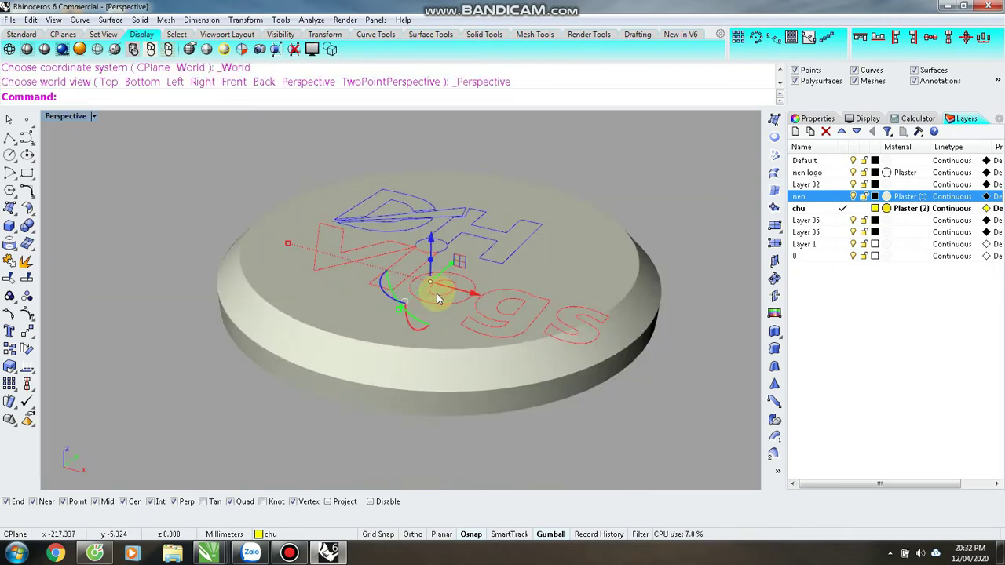
key(space)
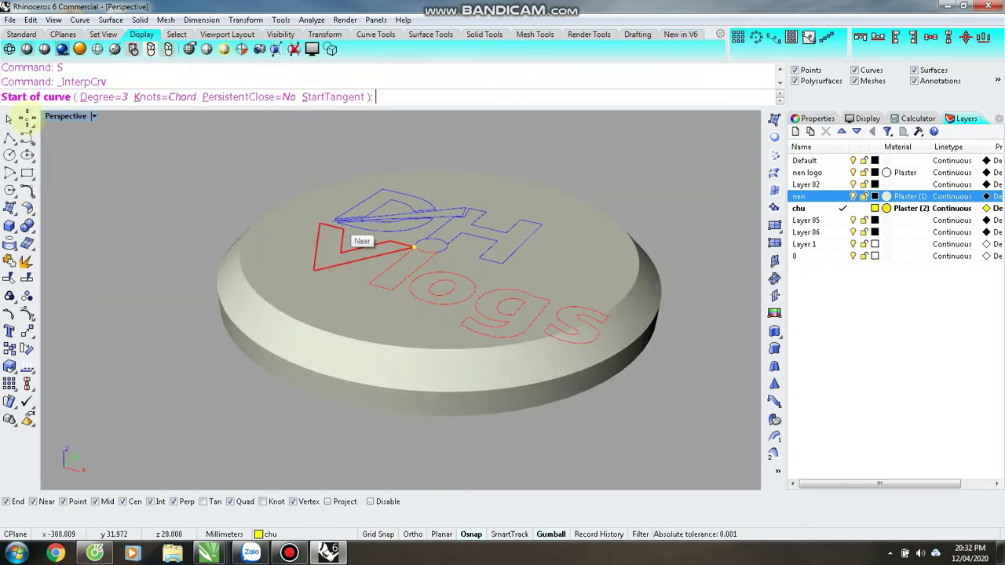
key(Escape)
click(776, 330)
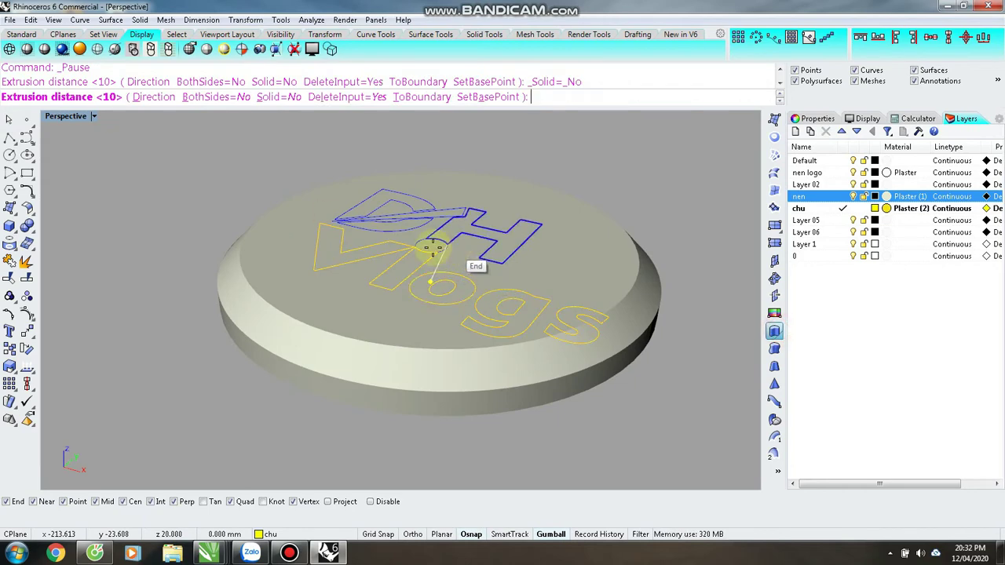
text(s)
key(Return)
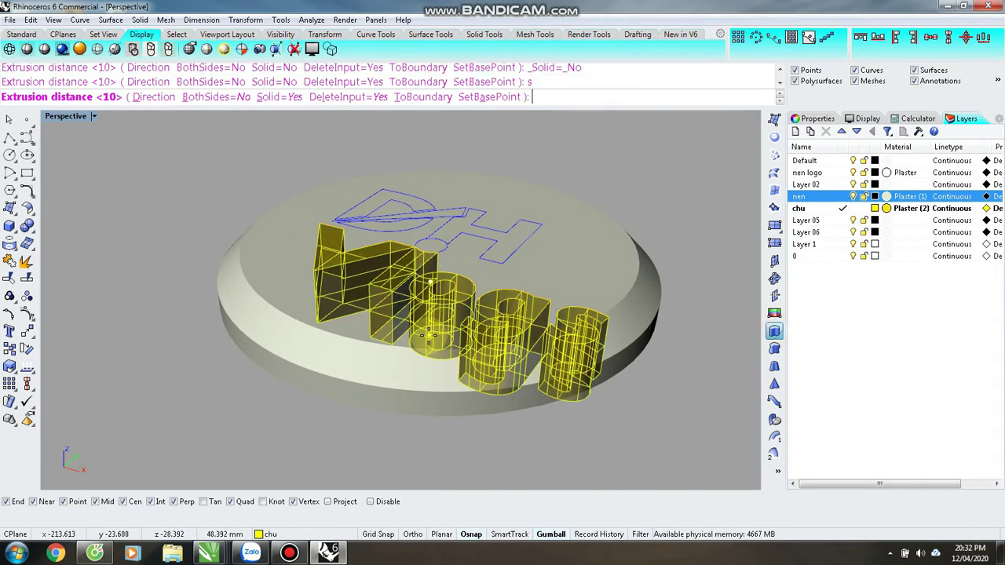
text(10)
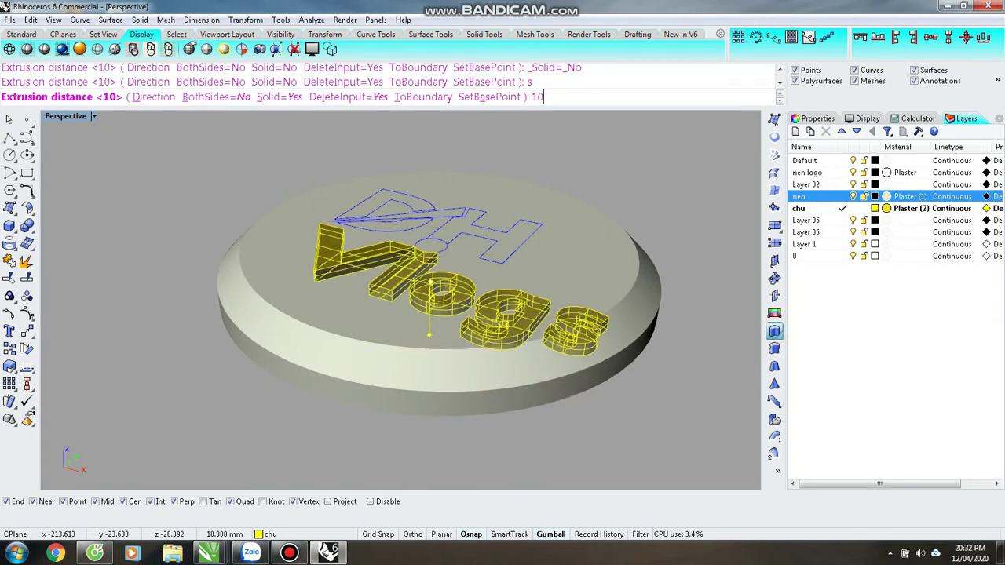
key(Return)
key(ctrl+z)
click(480, 316)
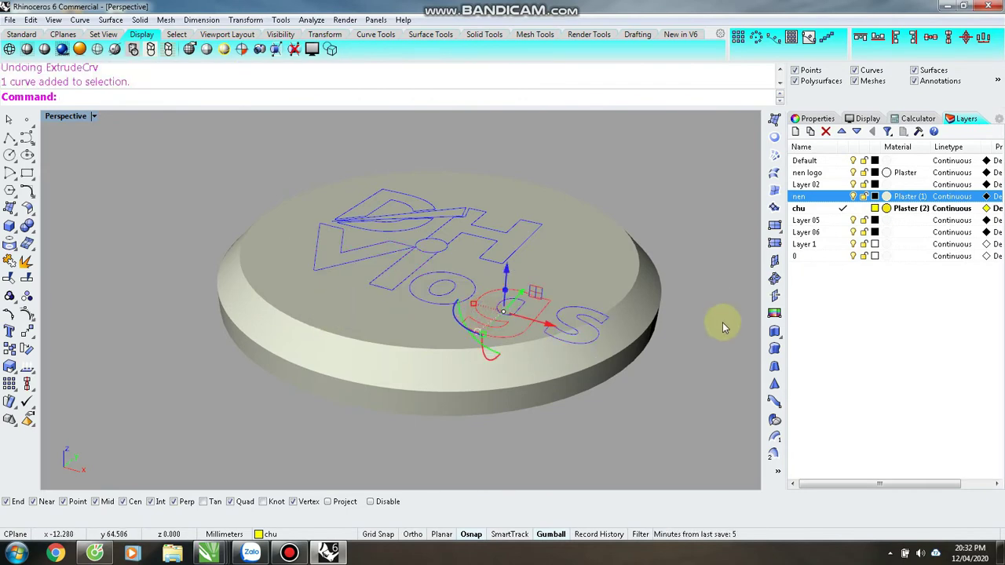
click(162, 201)
key(ctrl+F2)
key(ctrl+F1)
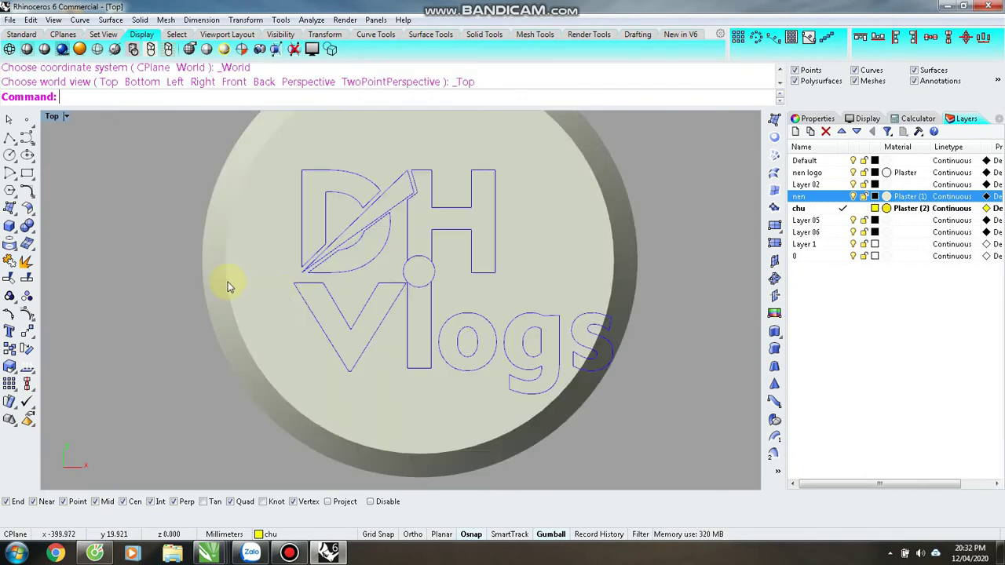
drag(228, 282, 530, 409)
key(ctrl+z)
- Extrude the eight "Vlogs" letter curves upward 10 mm with the Solid option on
drag(160, 259, 640, 453)
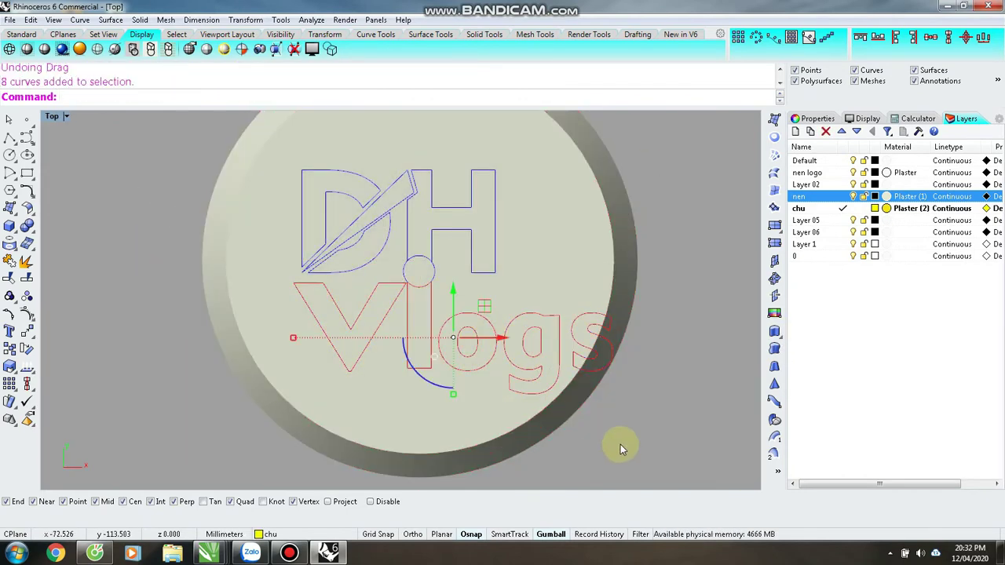
click(775, 332)
key(ctrl+F4)
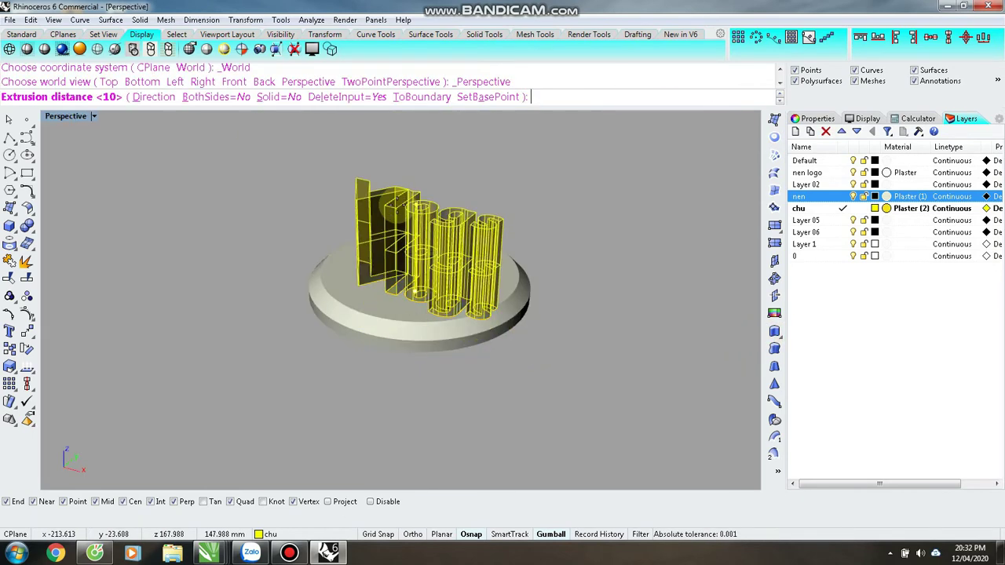
text(s)
key(Return)
text(1)
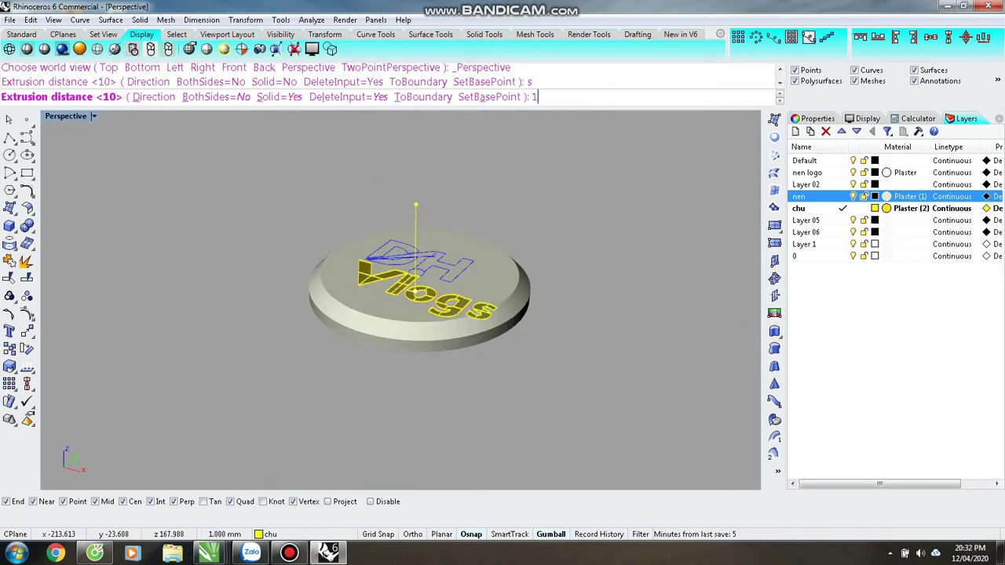
text(0)
key(Return)
- Select the four curves forming the letters D and H, leaving out the small circle below them
scroll(445, 403, up, 5)
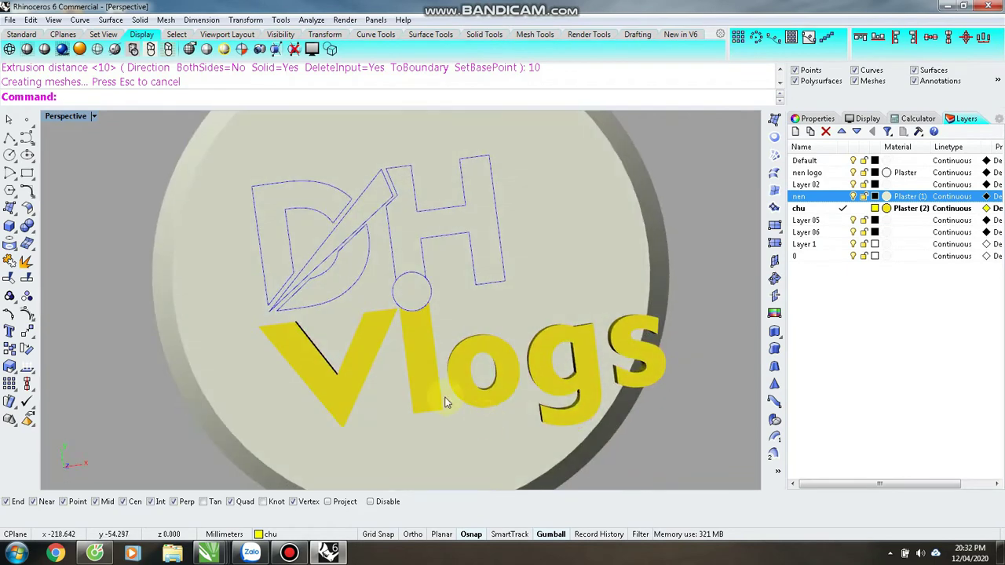
scroll(446, 402, up, 2)
scroll(418, 275, down, 4)
scroll(417, 269, up, 3)
scroll(387, 322, down, 3)
scroll(468, 257, up, 3)
right_drag(476, 283, 265, 221)
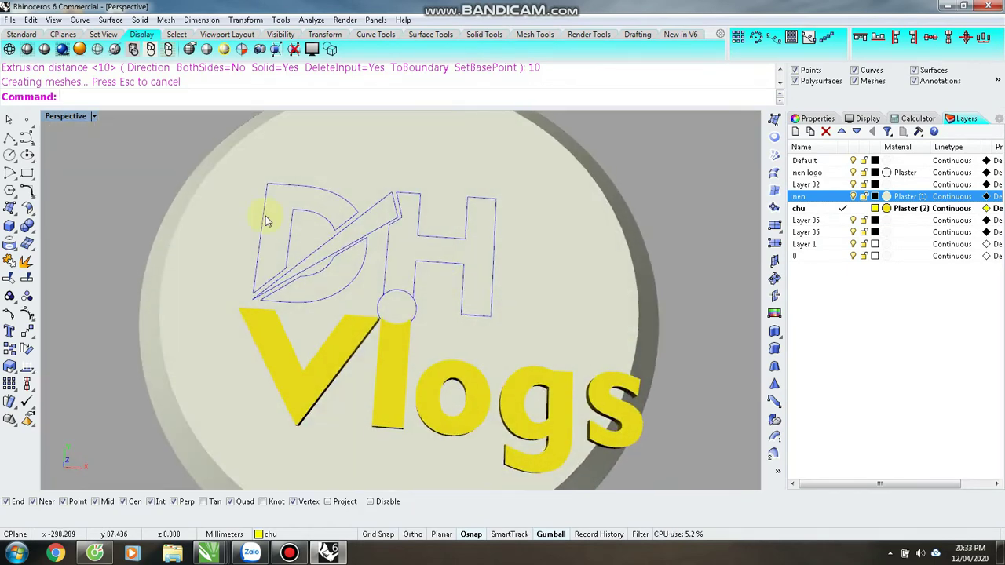
drag(512, 313, 571, 317)
shift+click(415, 305)
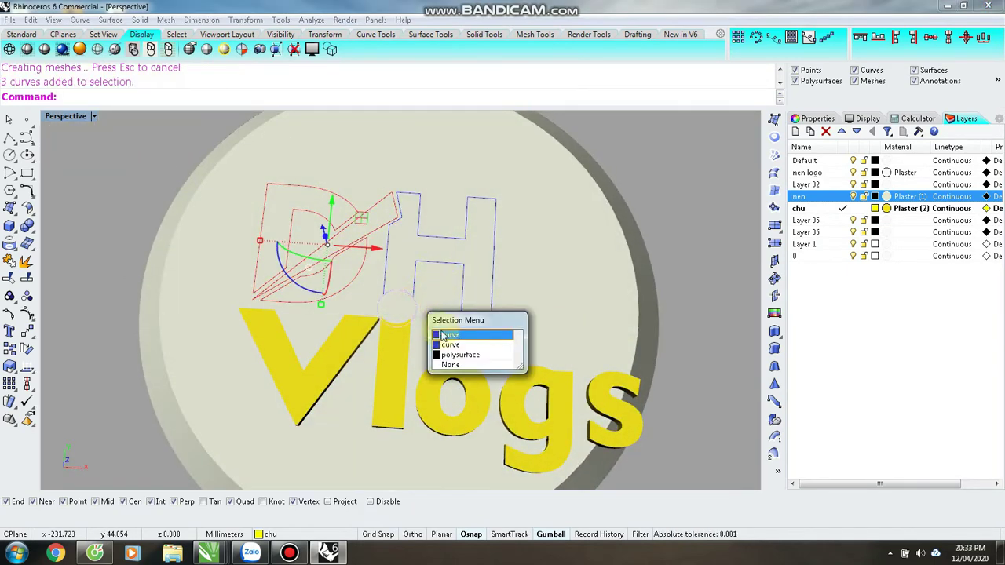
click(444, 335)
click(432, 307)
click(358, 280)
key(ctrl+F1)
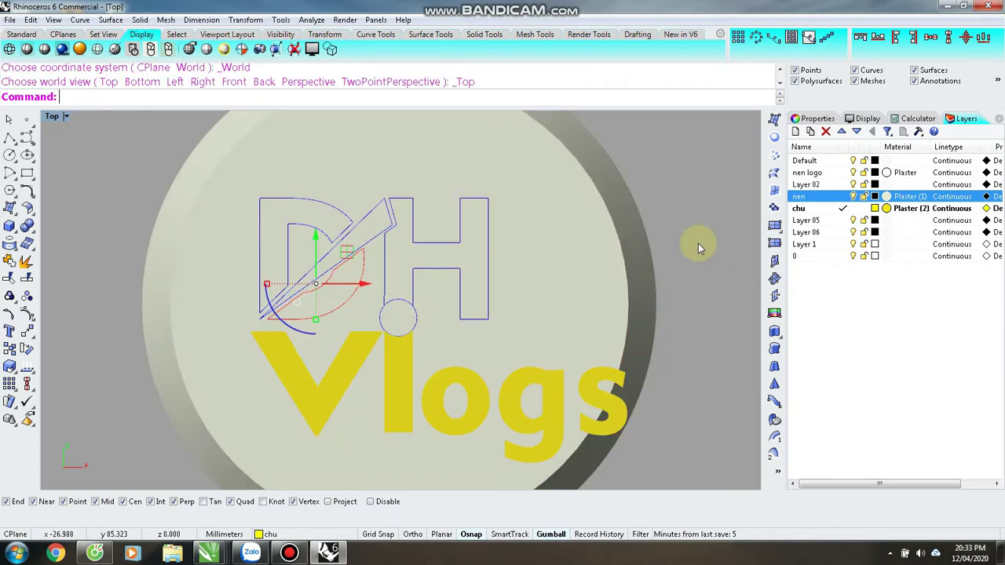
drag(376, 276, 548, 324)
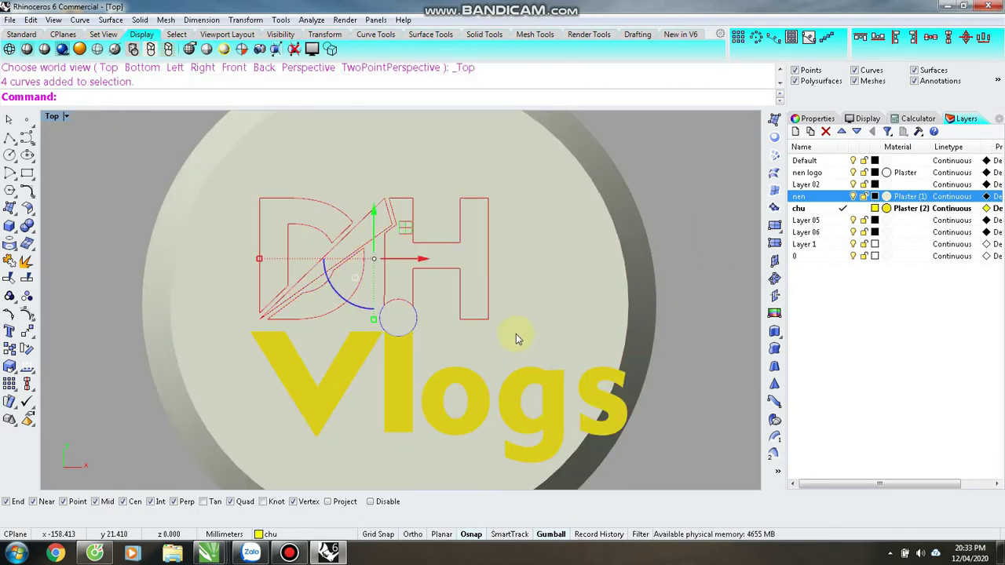
- Try to raise the selected DH letter curves by 15 mm, and undo the move
key(ctrl+F4)
scroll(388, 257, up, 6)
click(409, 243)
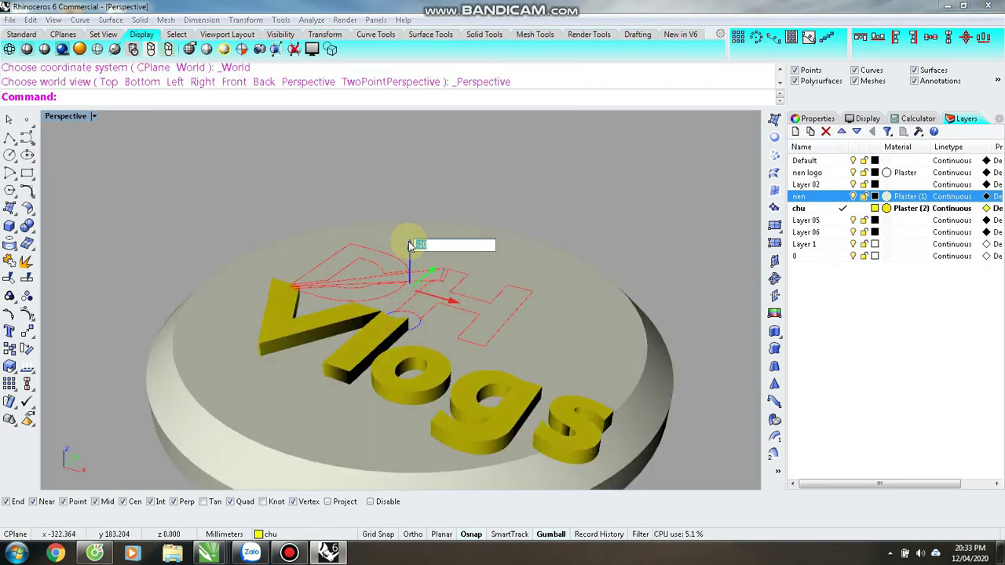
text(15)
key(Return)
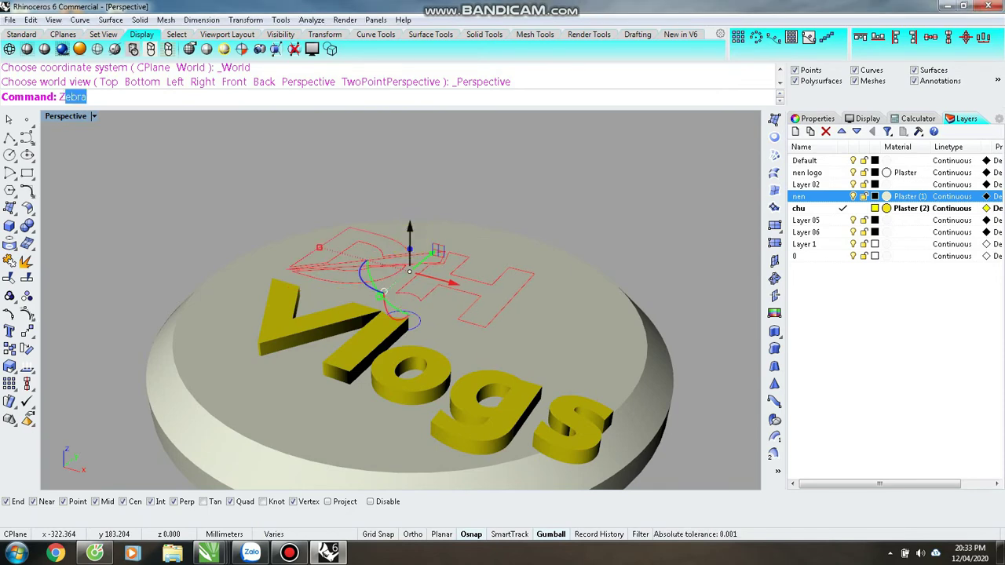
click(565, 179)
key(ctrl+z)
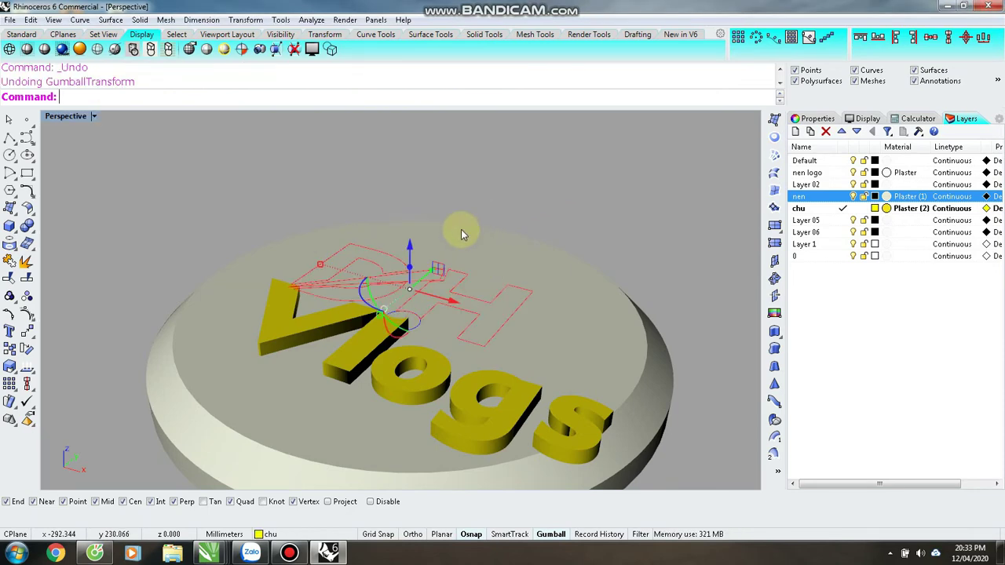
- Try to extrude the four selected DH letter curves 15 mm as solids, and undo the extrusion
click(775, 332)
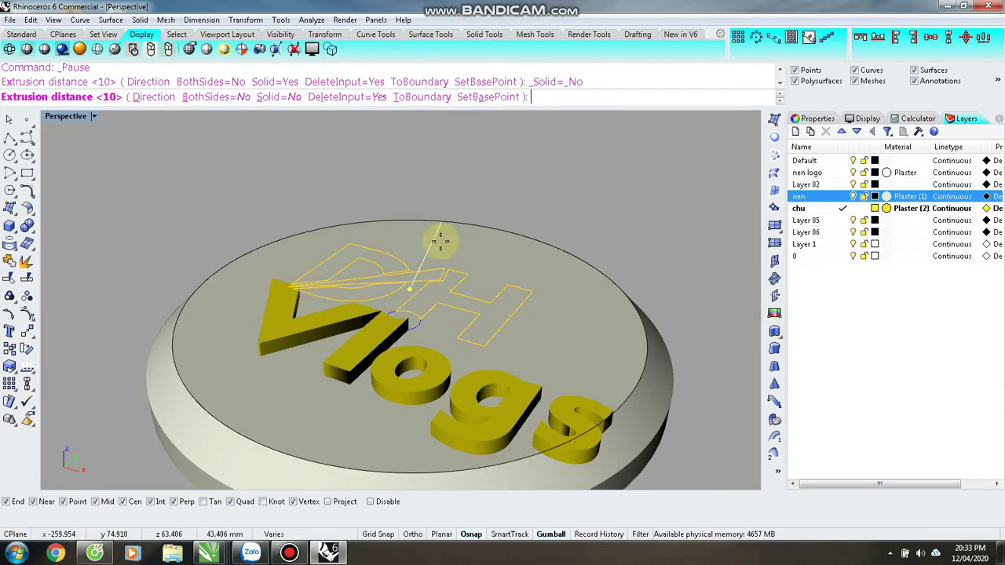
text(s)
key(Return)
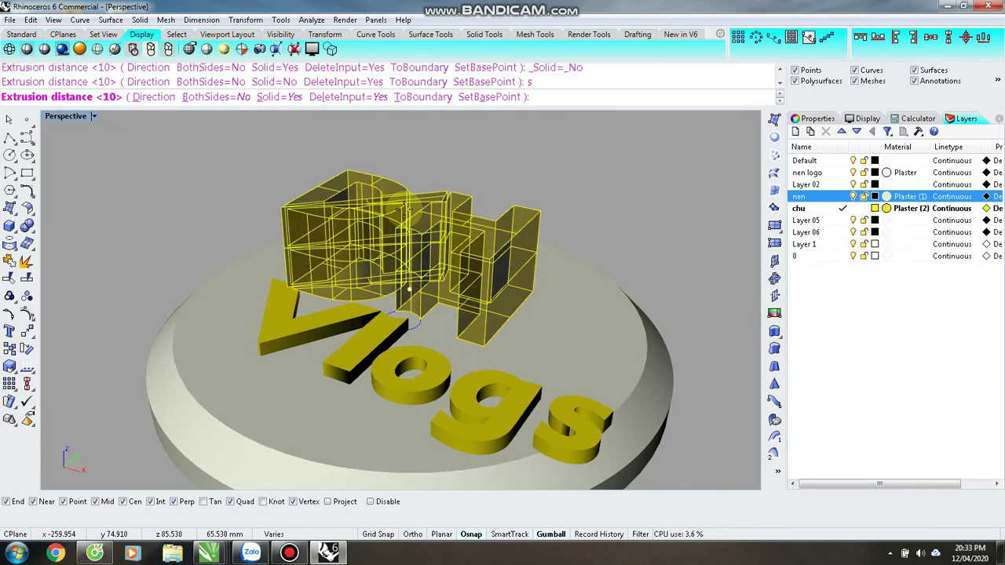
text(15)
key(Return)
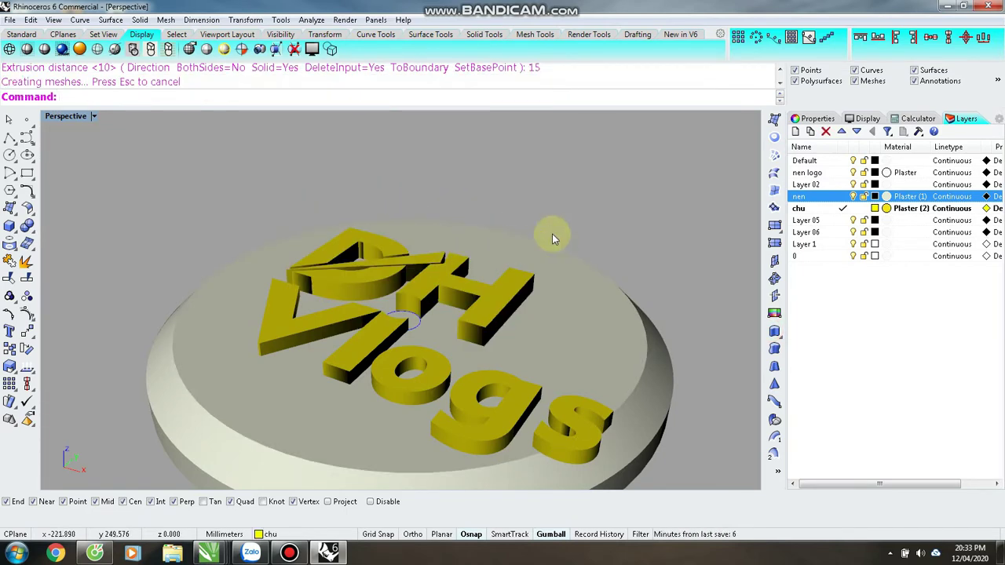
right_drag(402, 275, 406, 237)
scroll(420, 316, up, 7)
scroll(420, 316, down, 5)
key(ctrl+z)
- Extrude the curves of the D and H, without the diagonal stroke, upward 15 mm with the Solid option on
click(389, 197)
click(372, 155)
click(339, 244)
click(347, 240)
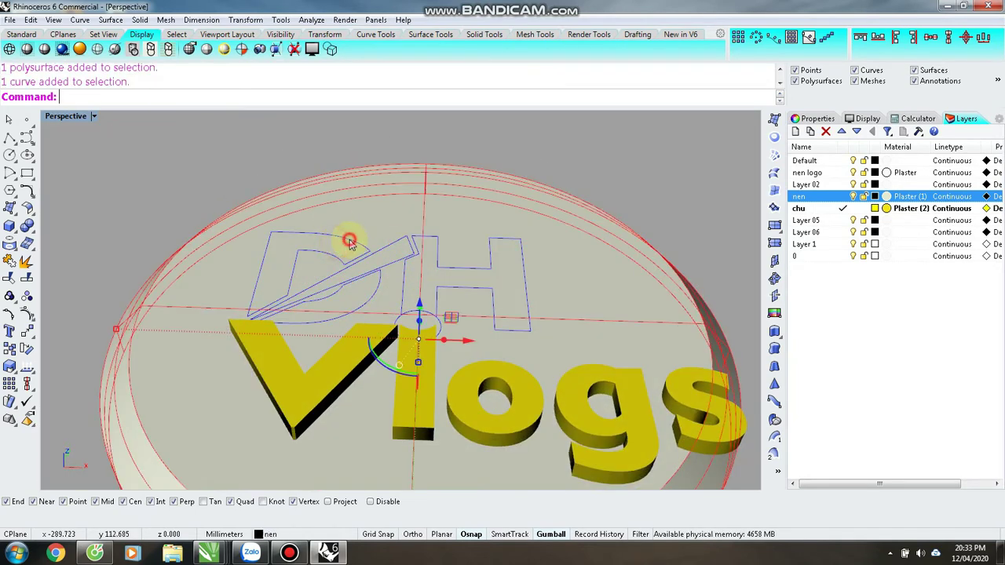
shift+click(380, 283)
shift+click(398, 289)
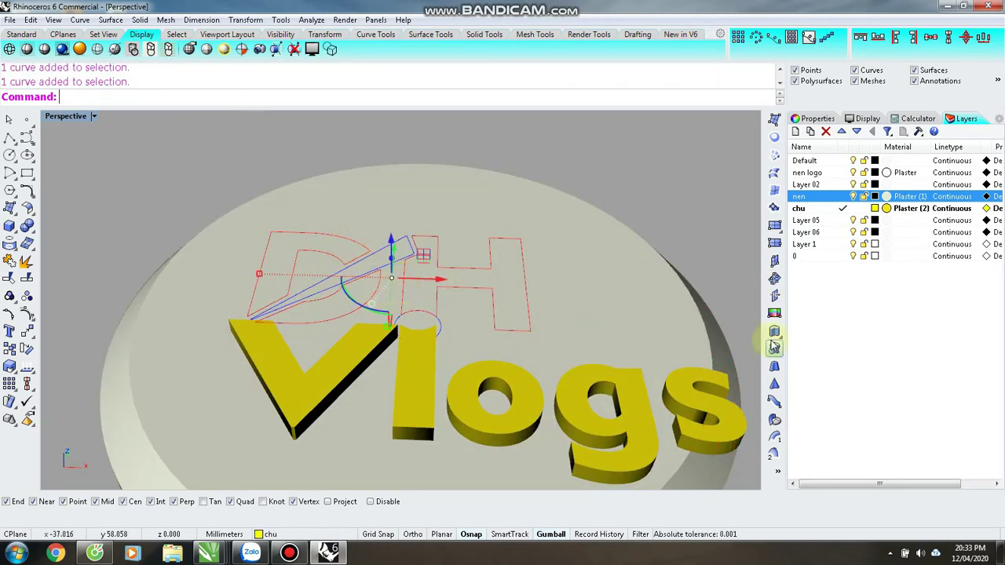
click(774, 332)
text(s)
key(Return)
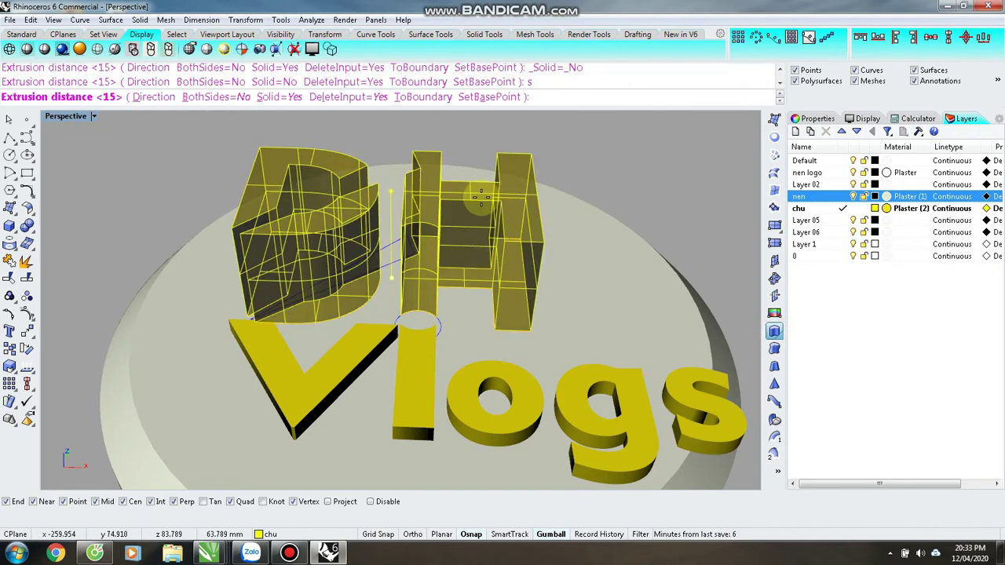
text(15)
key(Return)
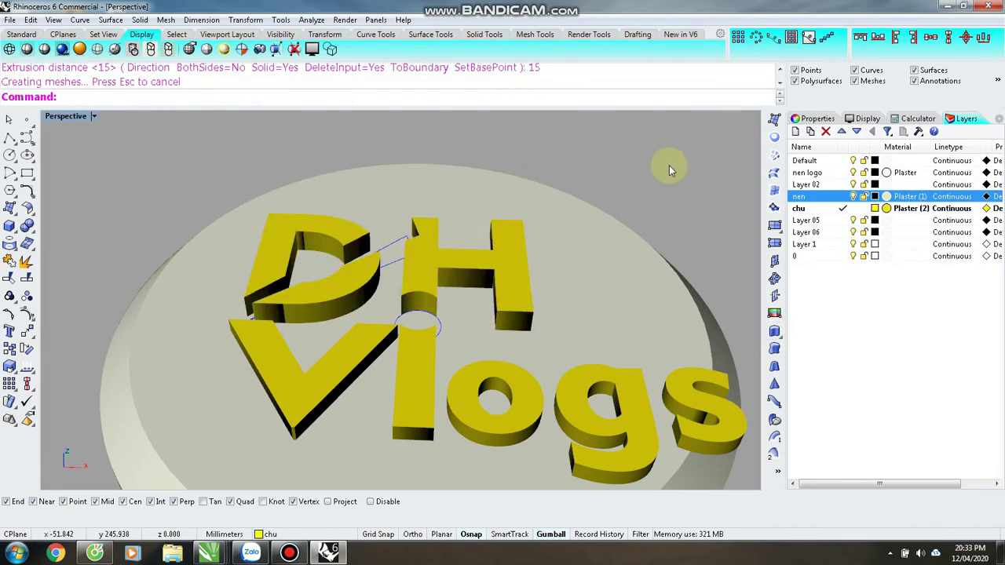
- Extrude the diagonal stroke curve across the letter D upward 25 mm with the Solid option on
mouse_move(507, 255)
right_down()
mouse_move(513, 204)
mouse_move(509, 319)
right_up()
scroll(399, 248, up, 2)
click(399, 248)
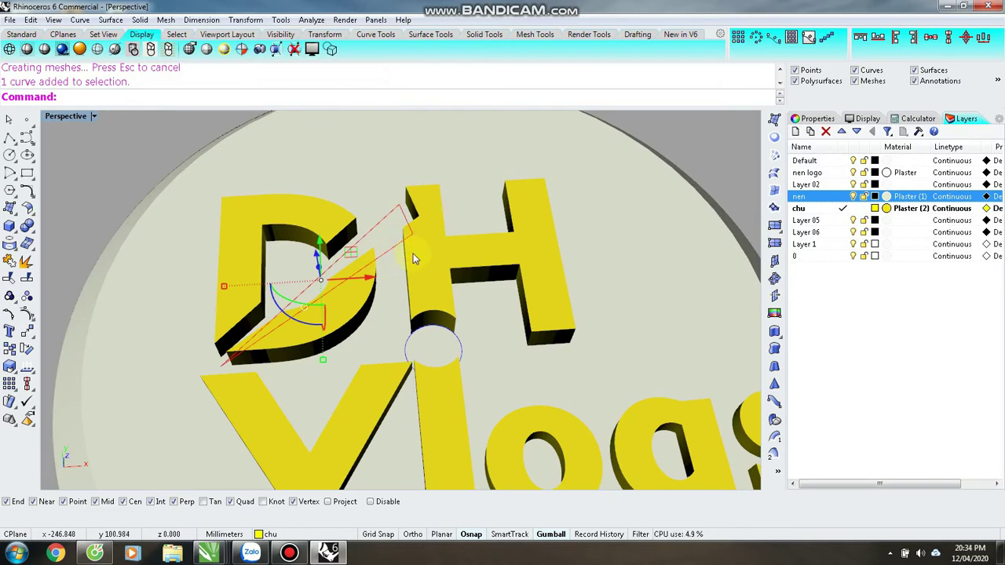
click(775, 333)
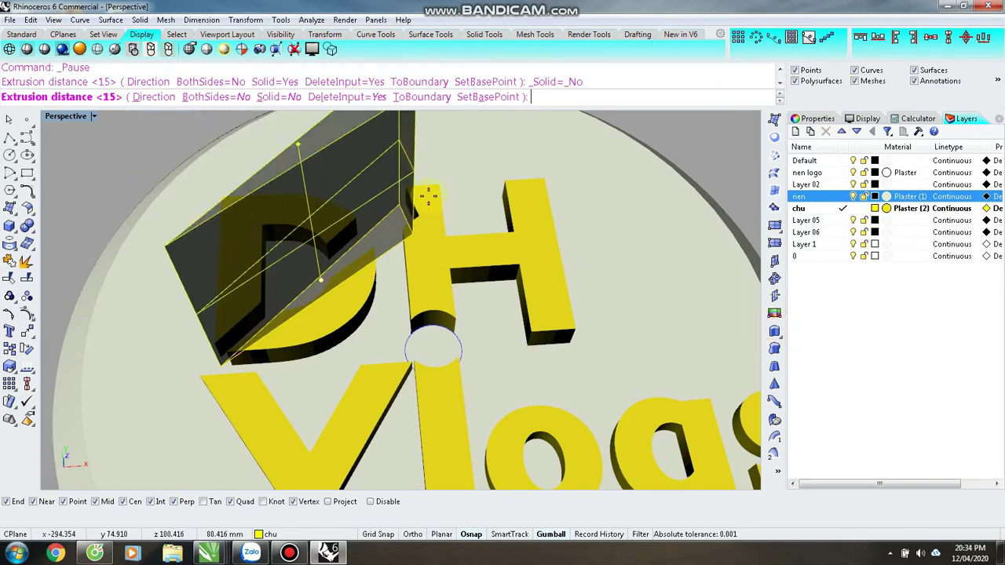
text(s)
key(Return)
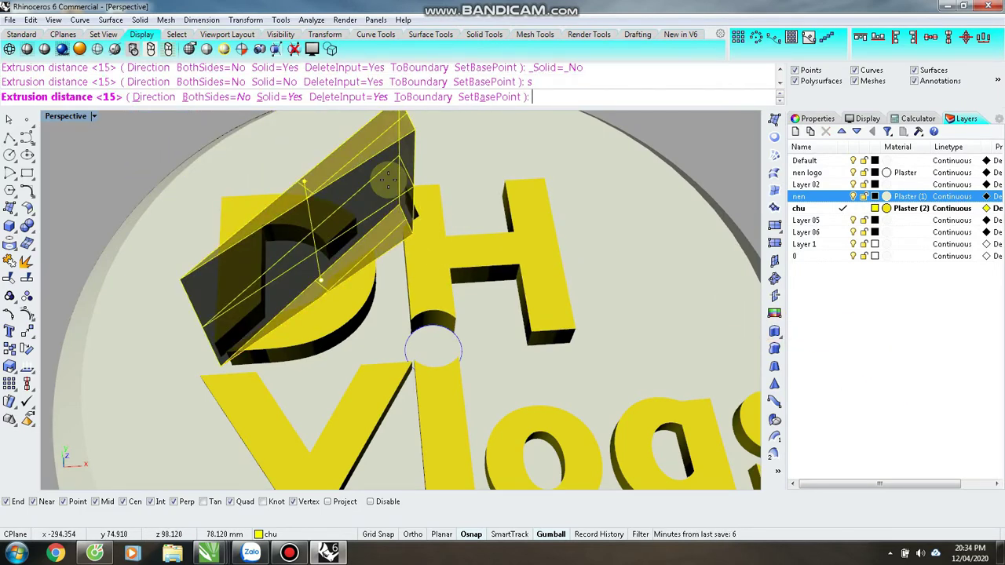
text(25)
key(Return)
- Duplicate the small circle between the H and the "l" in place with copy and paste
right_drag(695, 139, 545, 190)
scroll(545, 190, down, 3)
scroll(485, 210, up, 6)
right_drag(485, 209, 562, 342)
scroll(502, 218, down, 5)
scroll(523, 267, up, 6)
key(ctrl+F1)
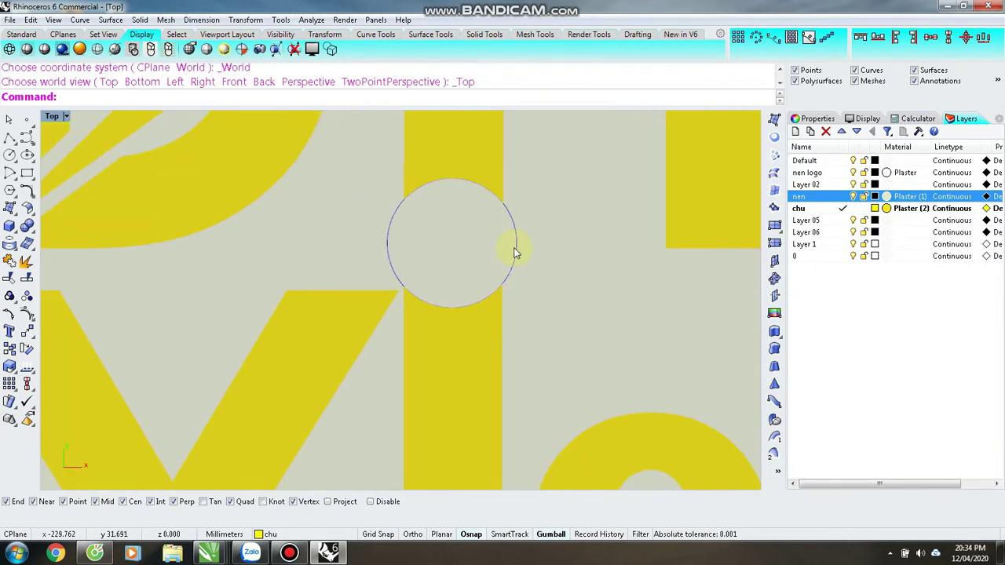
click(515, 251)
click(555, 282)
right_drag(539, 407, 531, 377)
key(ctrl+F4)
scroll(442, 256, up, 6)
right_drag(442, 261, 480, 320)
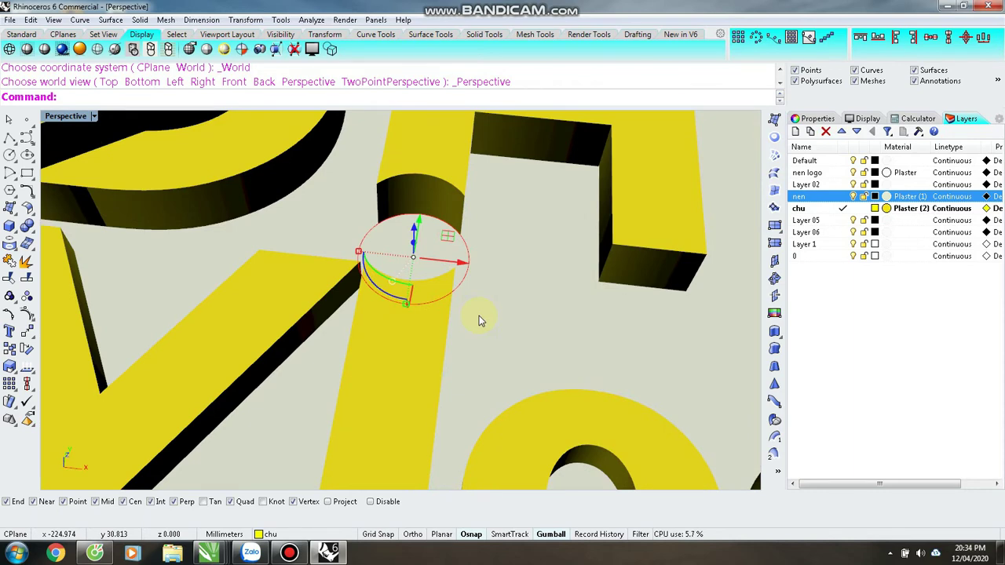
key(ctrl+c)
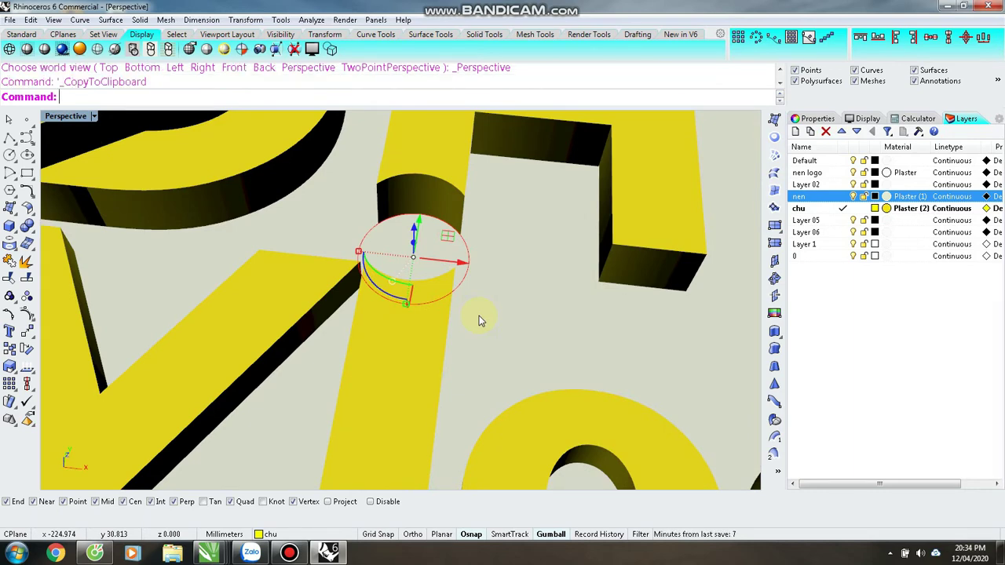
key(ctrl+v)
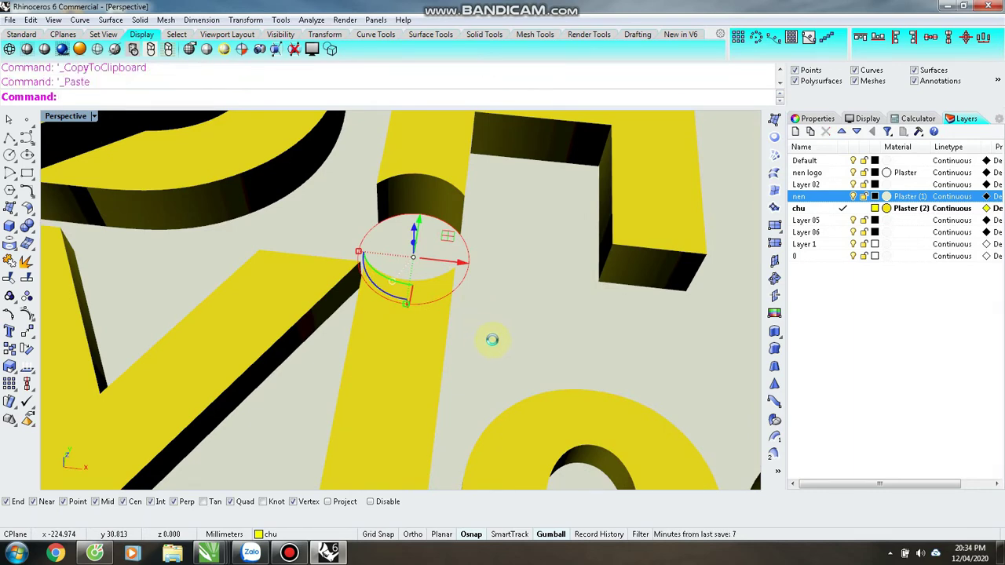
- Raise the copied circle 20 mm above the original one
right_drag(492, 341, 477, 312)
click(414, 207)
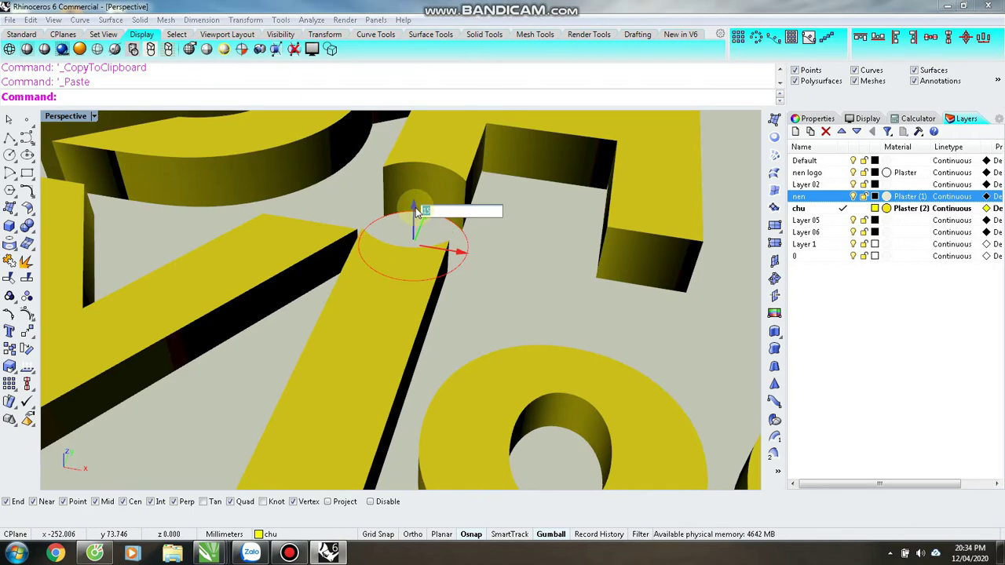
text(250)
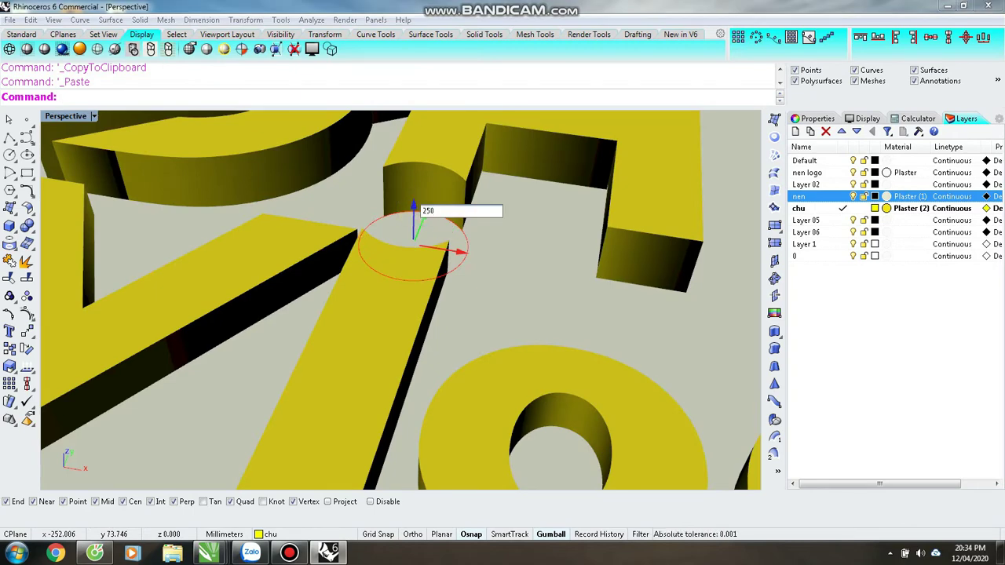
key(Return)
right_drag(480, 229, 522, 263)
scroll(459, 210, up, 4)
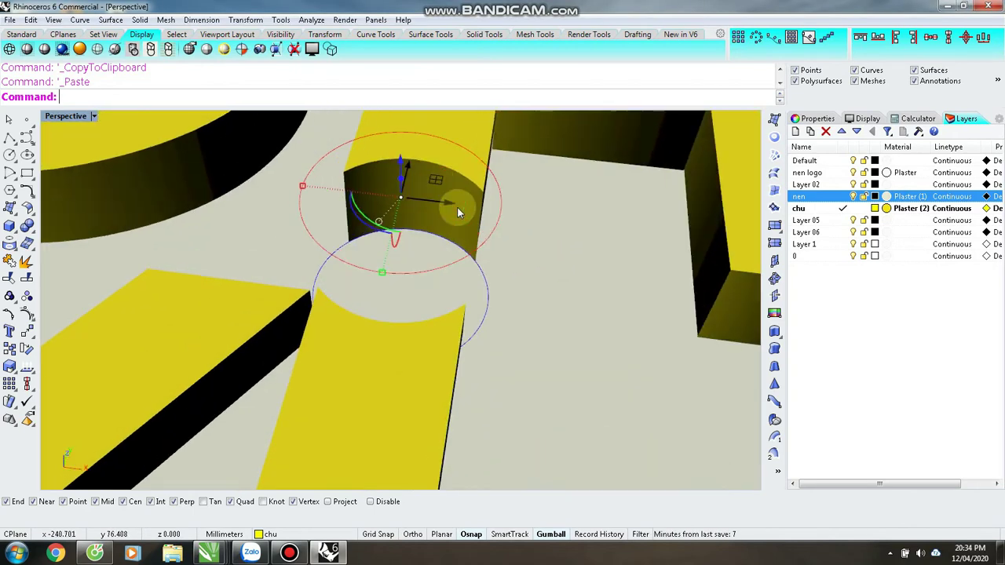
- Offset the raised circle inward by 3 mm
text(o)
key(Return)
key(ctrl+F1)
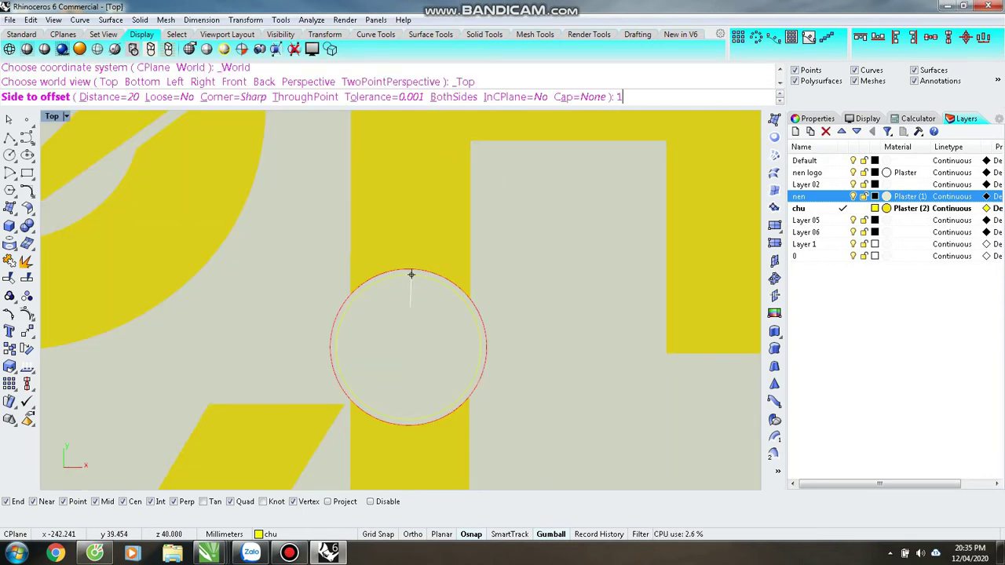
text(3)
key(Return)
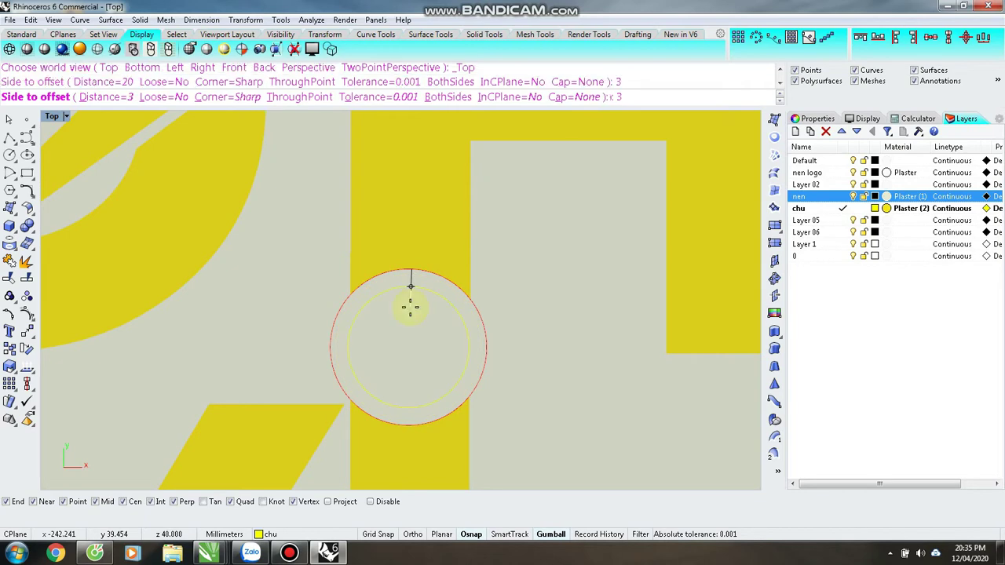
click(410, 308)
right_drag(449, 390, 426, 351)
key(ctrl+F4)
- Try to lower the inner offset circle by 10 mm, and undo the move
scroll(390, 251, up, 4)
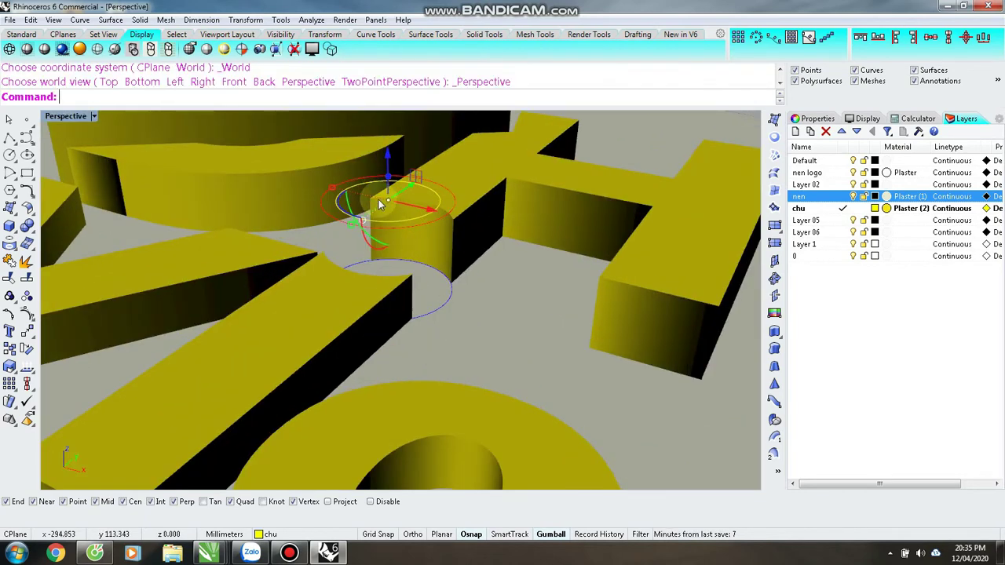
scroll(383, 205, up, 5)
click(400, 238)
click(394, 156)
text(-)
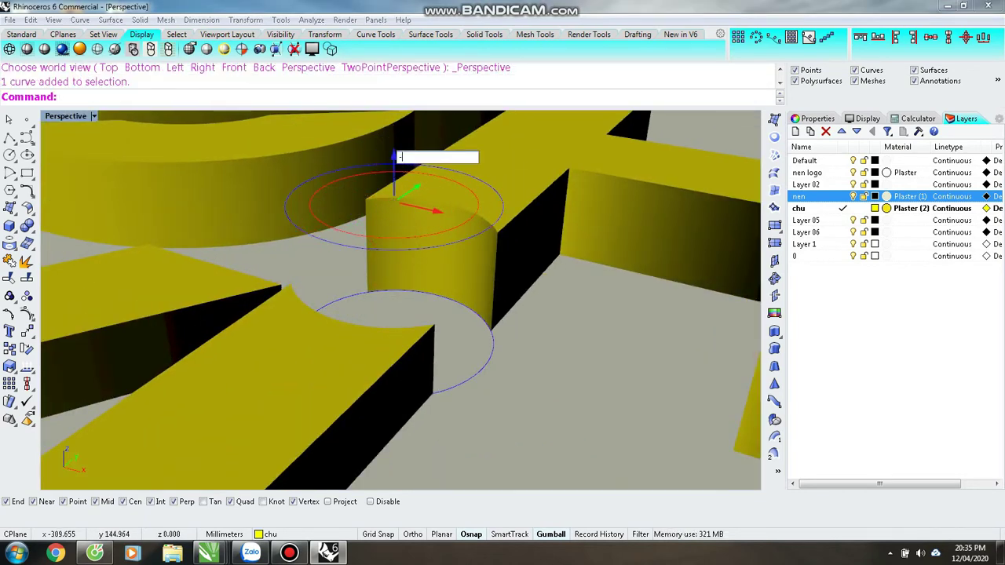
text(10)
key(Return)
key(ctrl+z)
- Lower the inner offset circle by 5 mm
click(391, 157)
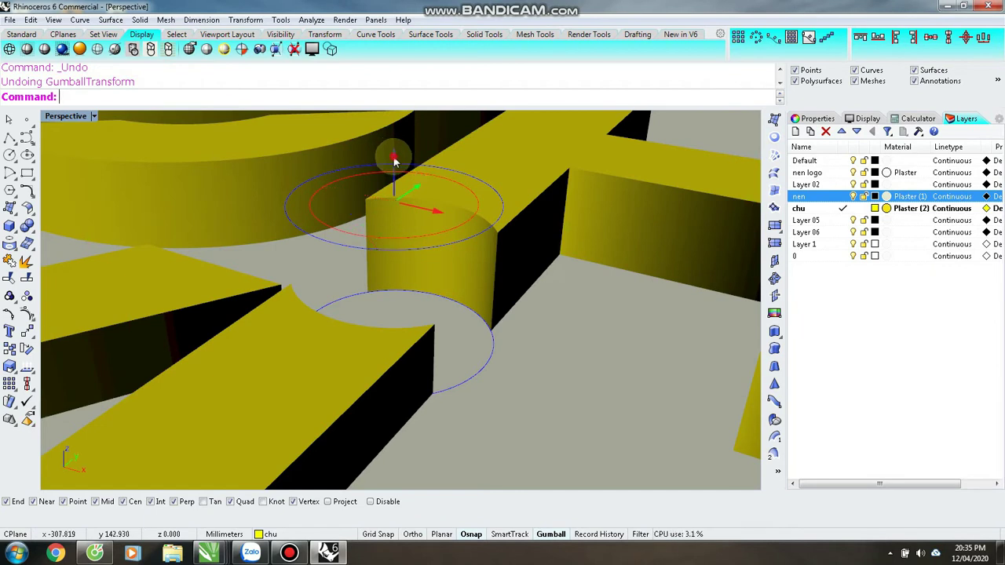
key(Escape)
key(F4)
click(394, 172)
click(395, 176)
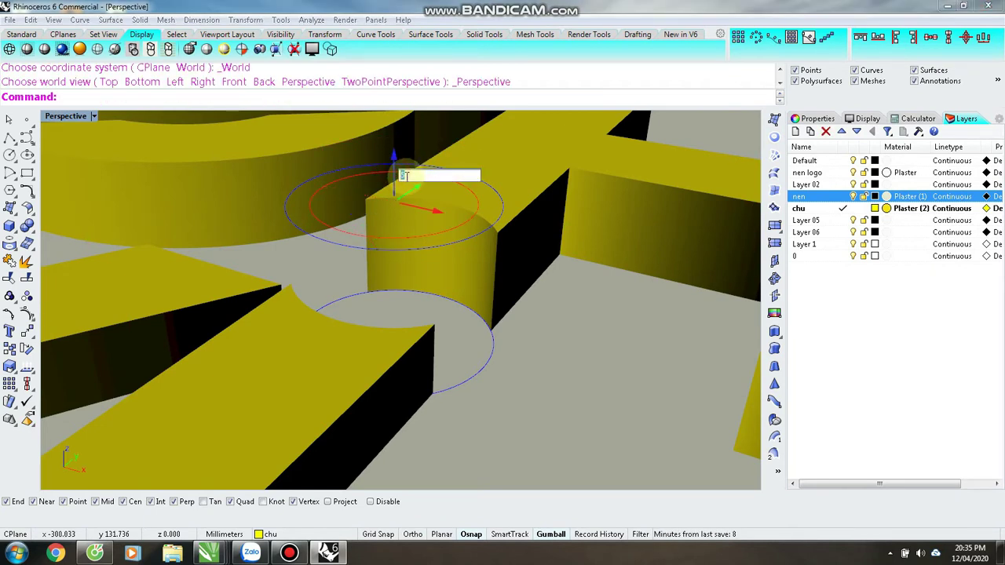
text(-5)
key(Return)
- Loft a sloped ring surface between the raised outer circle and the lowered inner circle
shift+click(441, 245)
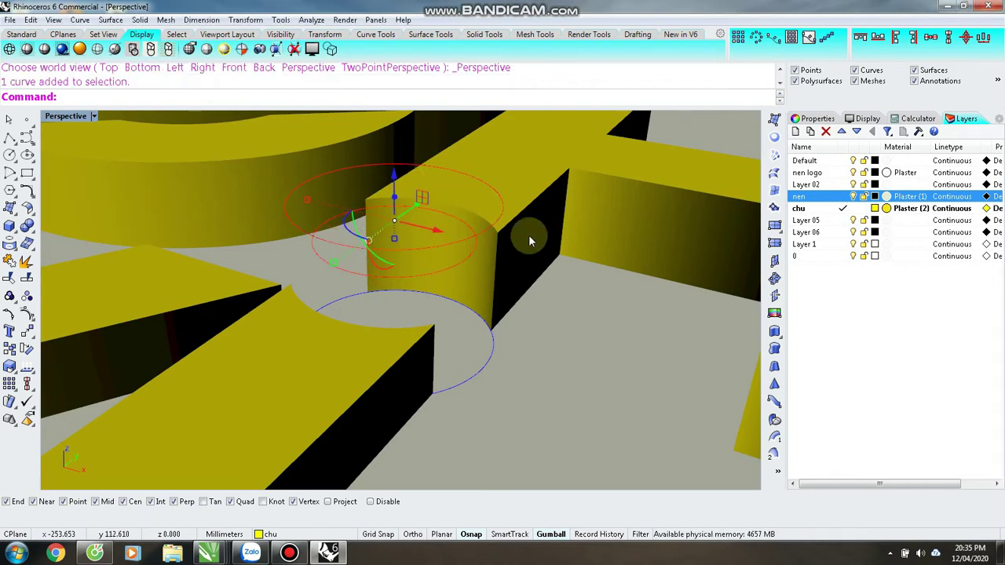
text(LO)
key(Return)
key(Return)
click(471, 367)
- Loft the outer wall between the raised outer circle and the original circle at the base
click(474, 239)
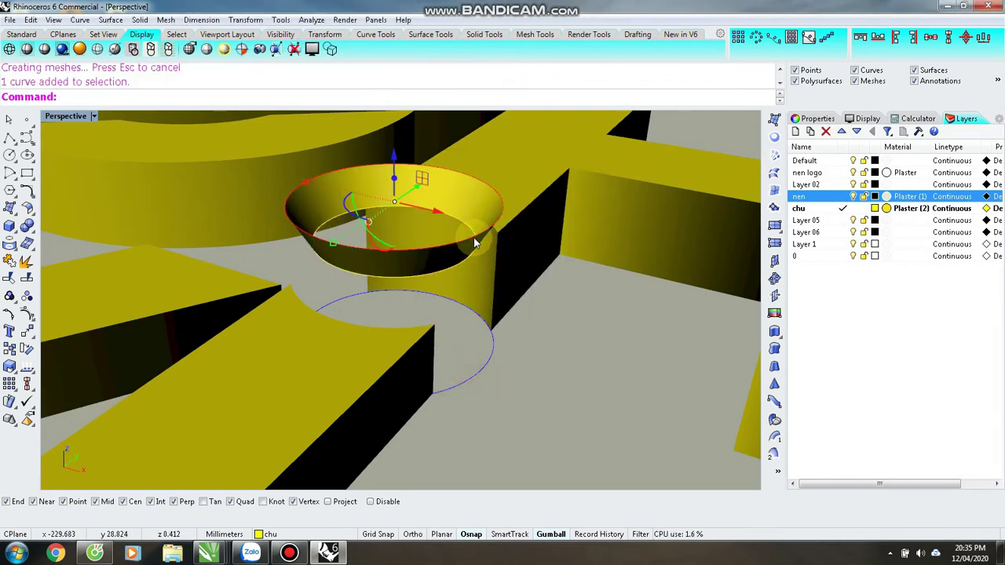
click(470, 334)
click(483, 372)
click(476, 234)
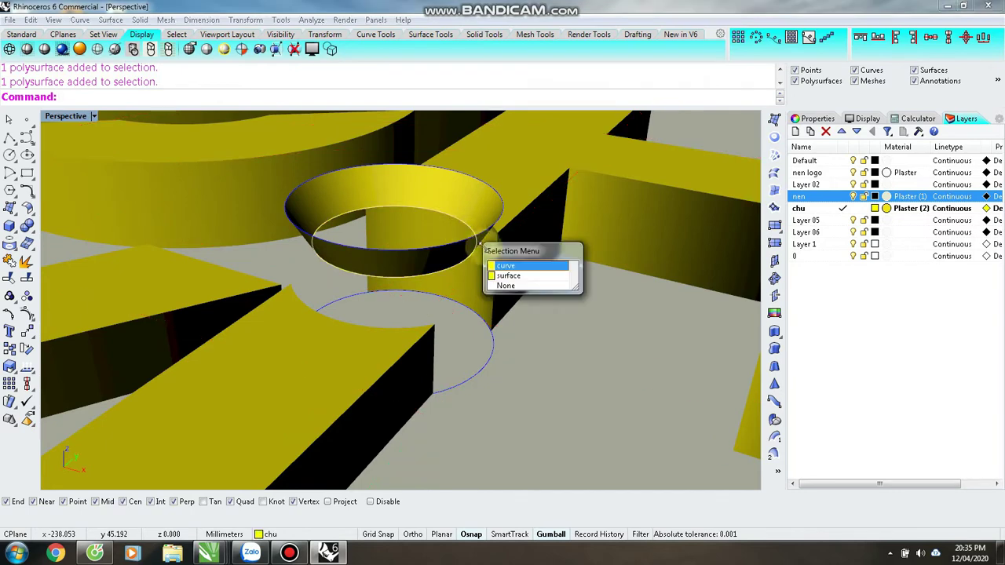
click(476, 236)
click(465, 241)
click(496, 271)
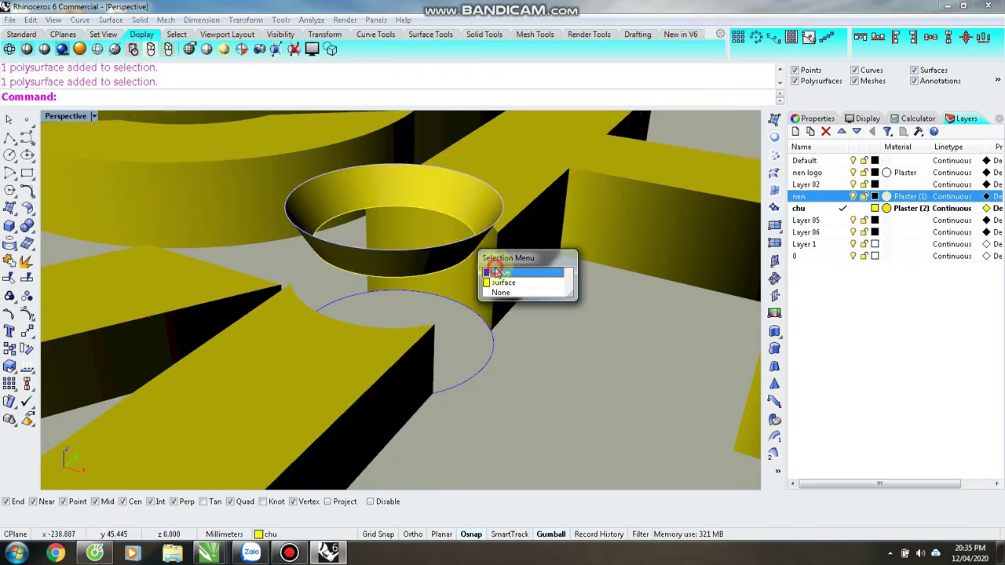
shift+click(482, 363)
text(loft)
key(Return)
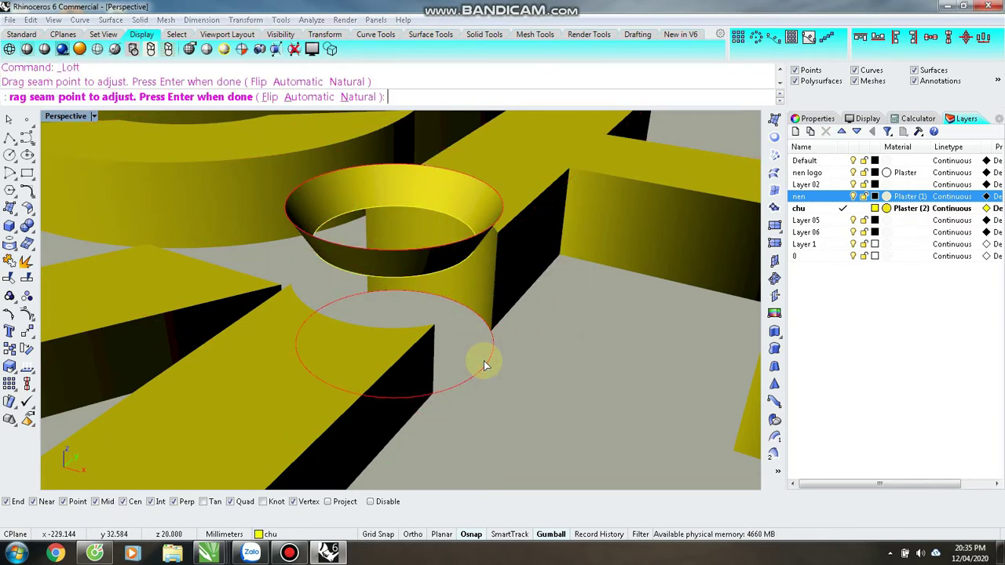
key(Return)
click(478, 366)
- Close the inner circle of the sloped ring with a planar surface
right_drag(428, 236, 475, 259)
scroll(470, 228, up, 5)
click(489, 193)
click(514, 225)
text(ps)
key(Return)
- Delete the leftover construction circle curves on the finished round piece
scroll(370, 234, down, 5)
click(424, 338)
scroll(410, 233, up, 7)
click(435, 219)
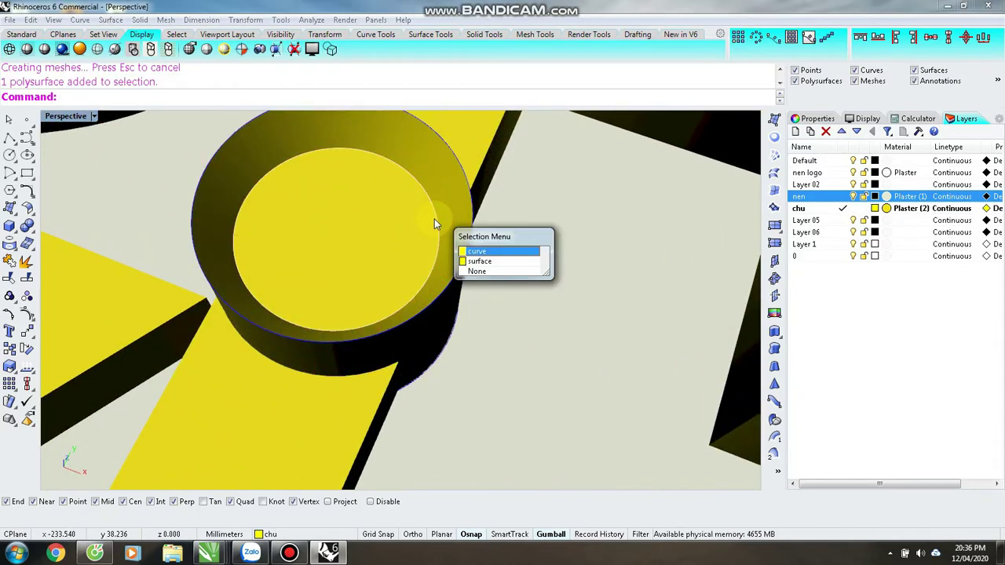
click(476, 249)
key(Delete)
click(448, 357)
click(446, 350)
- Move the two solid parts of the letter D to Layer 05
scroll(446, 349, down, 6)
right_drag(446, 350, 429, 398)
key(ctrl+F1)
scroll(456, 388, up, 9)
click(458, 428)
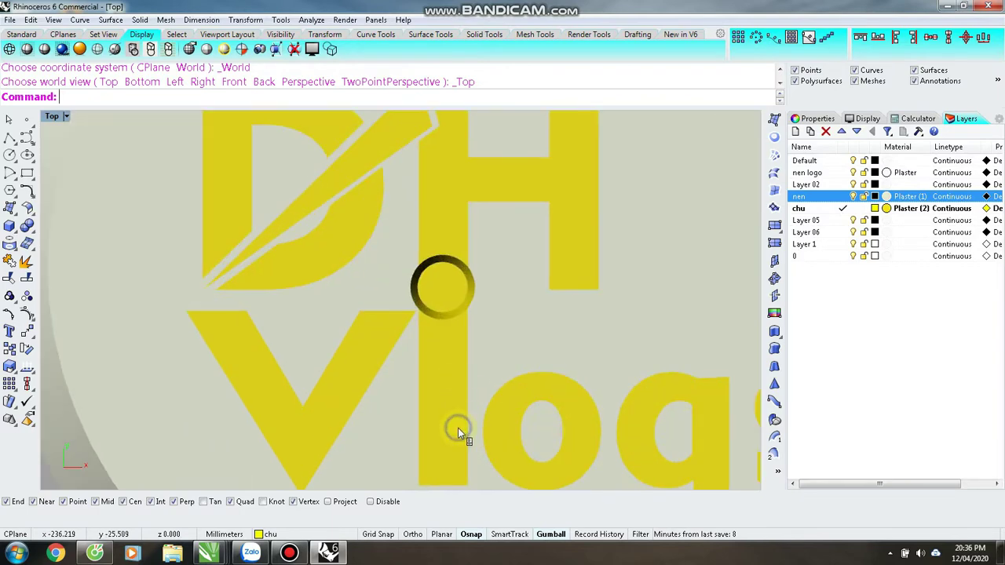
click(333, 246)
shift+click(229, 159)
scroll(498, 339, down, 8)
scroll(432, 241, up, 8)
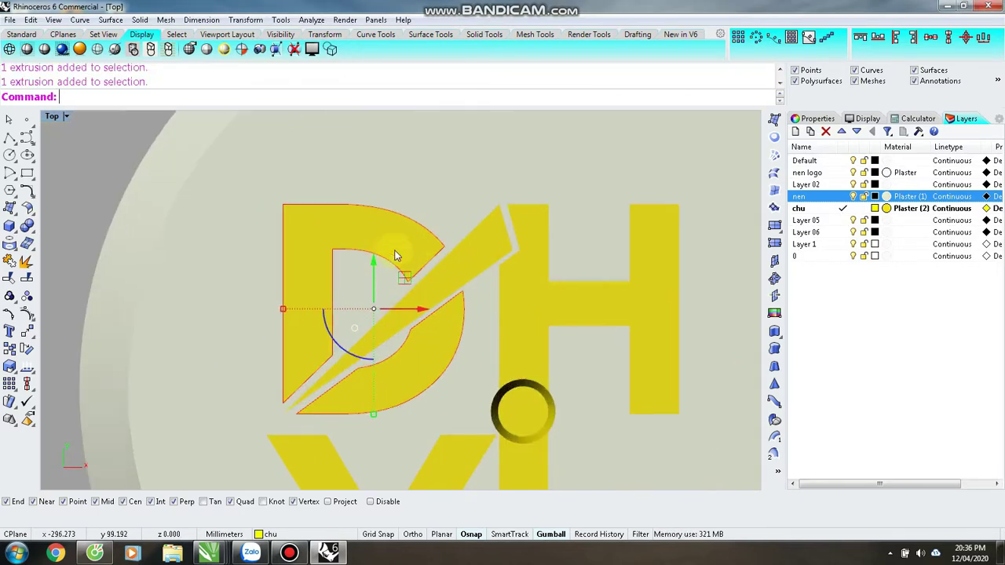
click(288, 534)
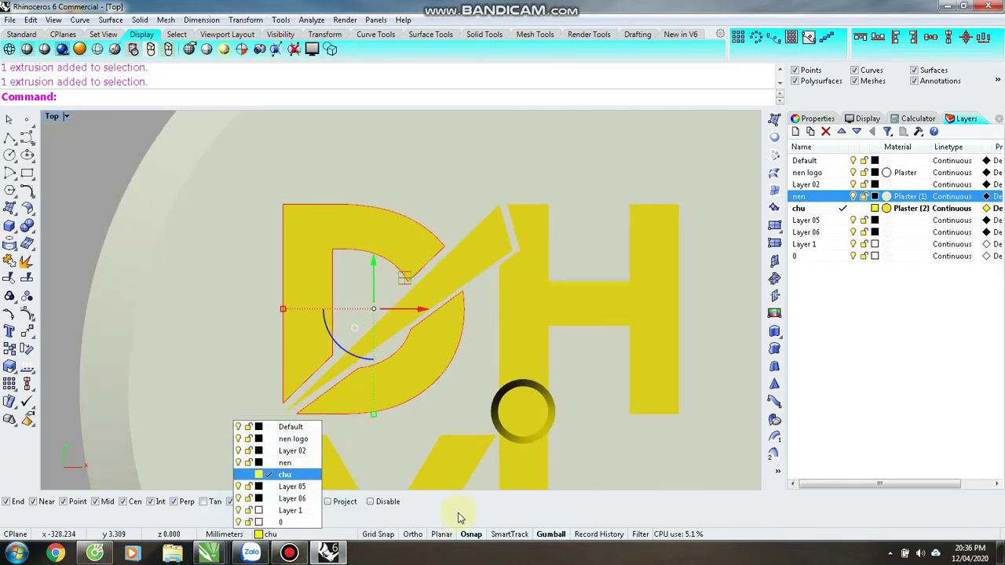
click(292, 486)
- Make Layer 05 the current layer and rename it "chu D"
double_click(820, 221)
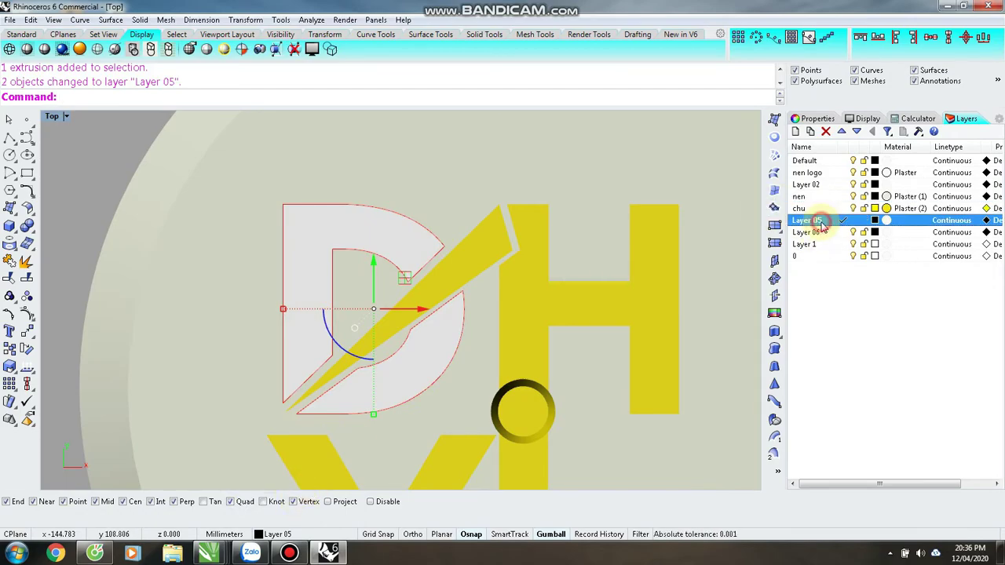
click(805, 223)
text(chu D)
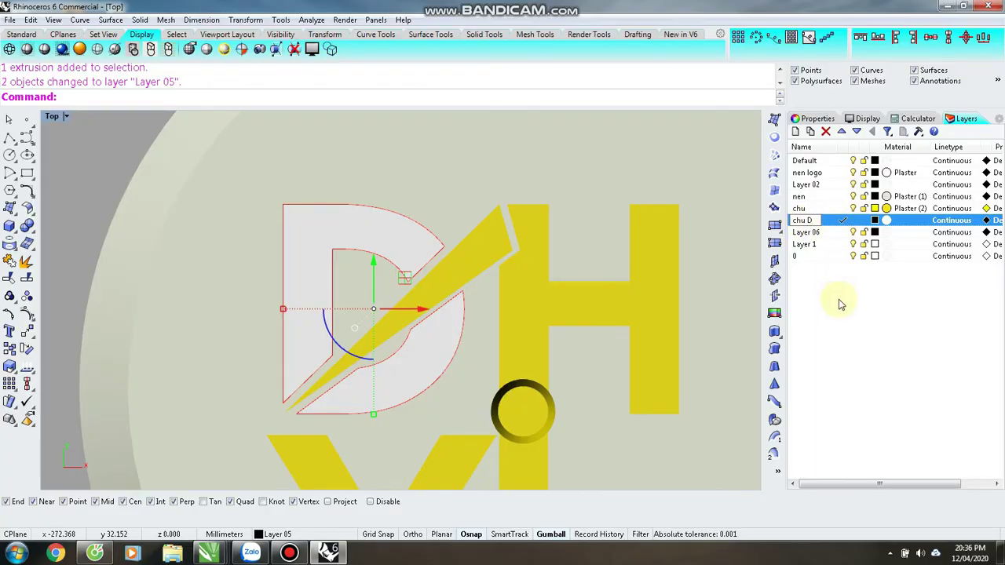
click(839, 300)
- Give the "chu D" layer a plaster material with a pure red color
click(816, 220)
click(886, 221)
click(790, 267)
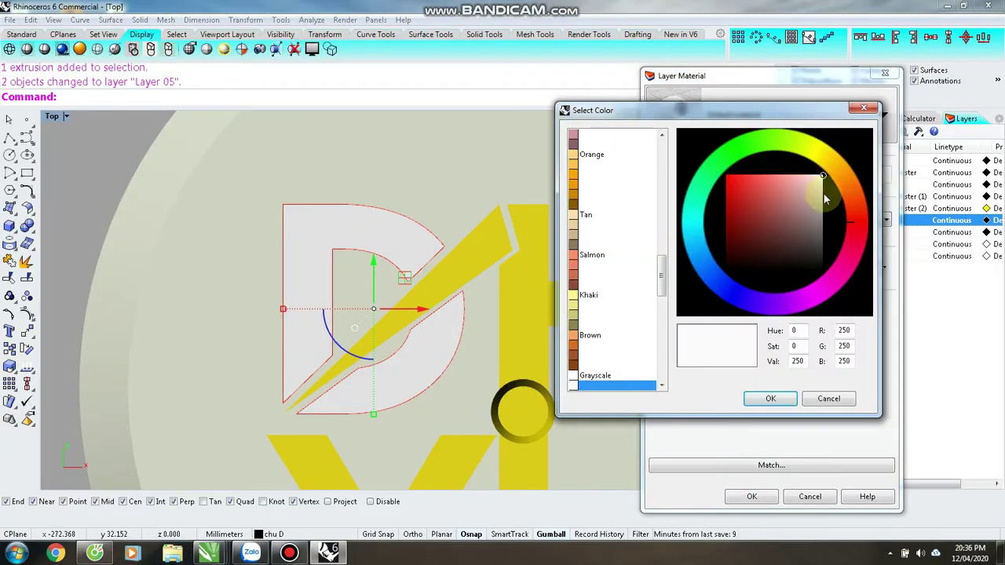
click(726, 177)
click(758, 398)
click(749, 496)
click(668, 452)
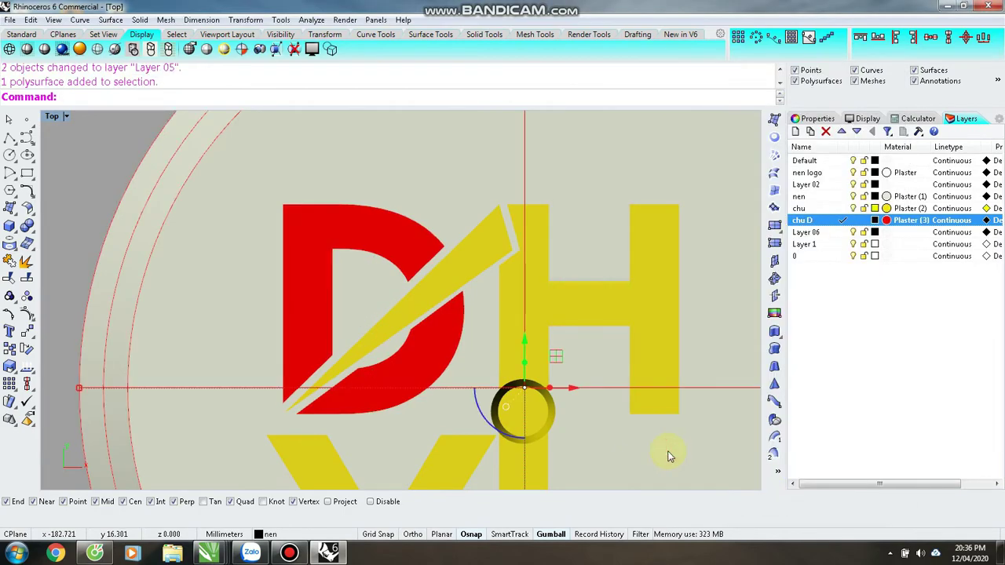
- Examine the colored logo in the perspective view, from the whole disc down to the letters D and H
key(ctrl+F4)
scroll(415, 294, up, 5)
right_drag(414, 294, 419, 358)
scroll(455, 288, down, 7)
scroll(420, 359, down, 8)
right_drag(572, 323, 531, 410)
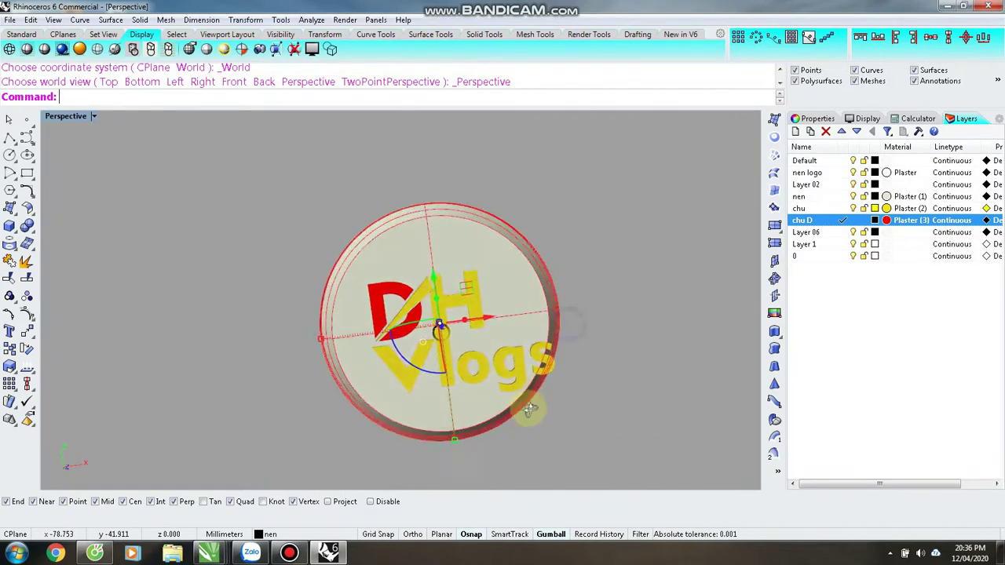
scroll(471, 359, up, 4)
right_drag(481, 366, 400, 267)
scroll(398, 263, up, 8)
click(417, 277)
scroll(445, 285, down, 4)
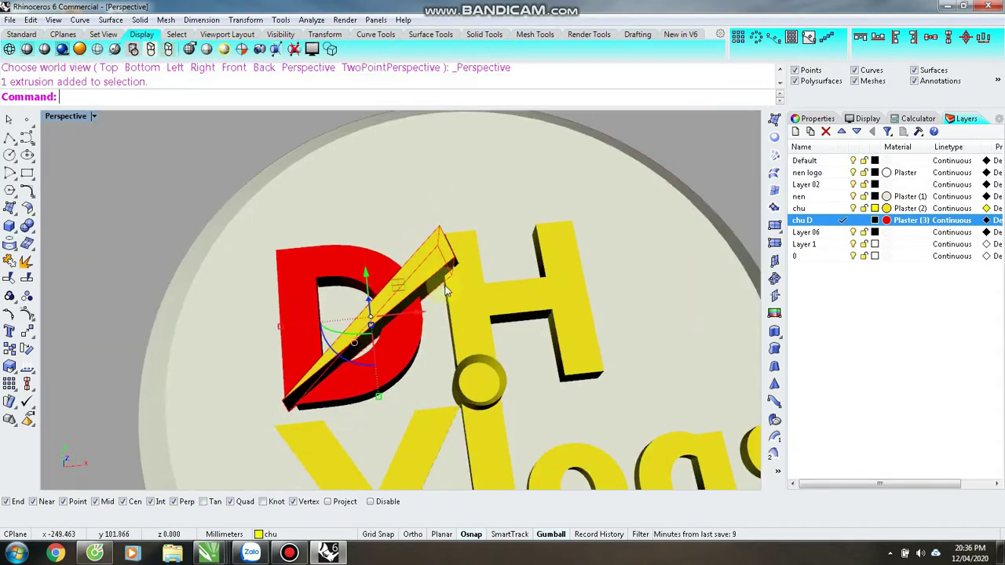
- Move the solid letter H to Layer 06 and rename that layer "chu H"
click(475, 290)
scroll(477, 290, down, 4)
scroll(491, 292, up, 2)
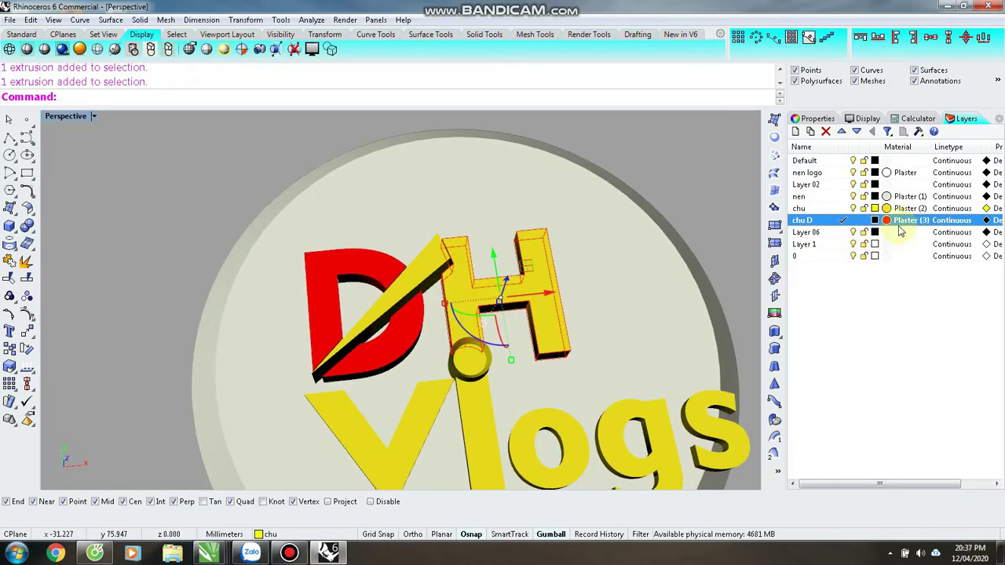
click(902, 222)
click(890, 73)
click(276, 535)
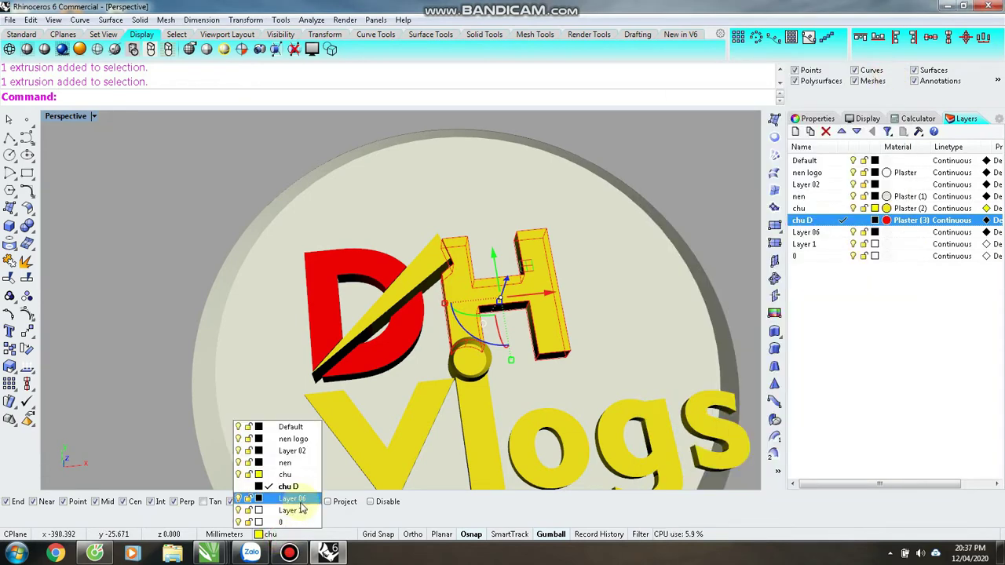
click(298, 500)
click(832, 232)
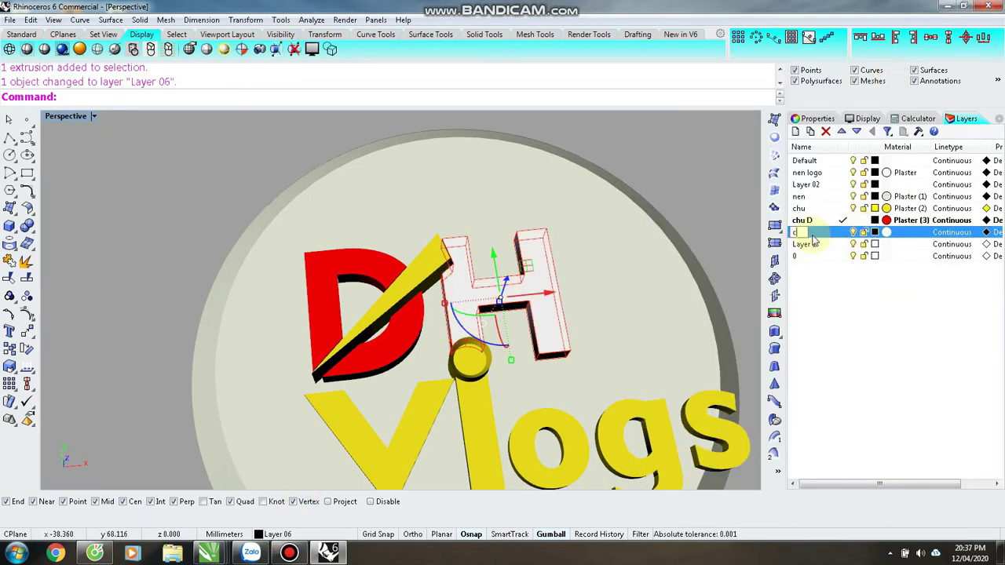
click(835, 332)
- Give the "chu H" layer a plaster material with a blue color
click(887, 233)
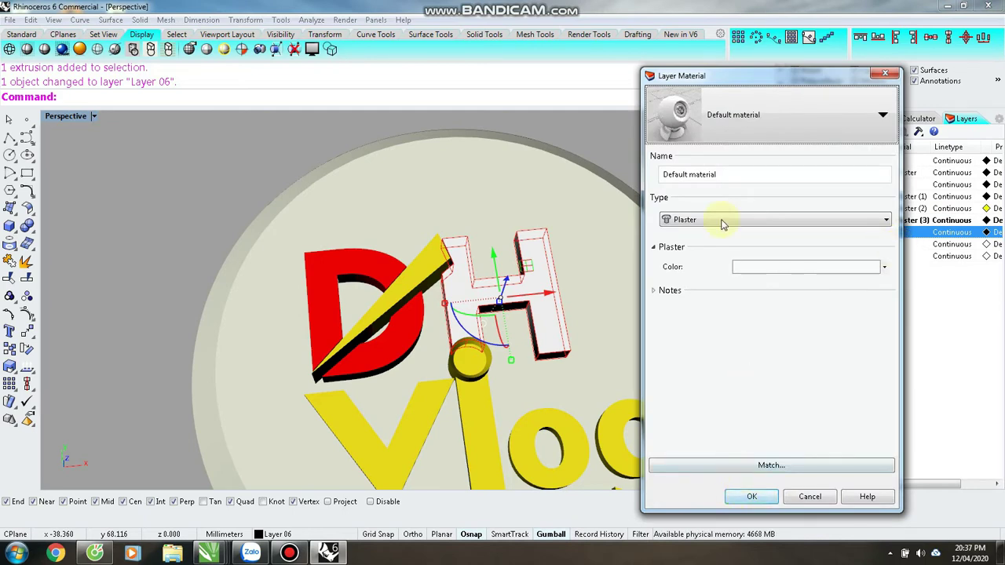
click(742, 265)
drag(698, 227, 709, 269)
drag(739, 193, 730, 181)
click(756, 398)
click(742, 495)
click(711, 206)
- Examine the colored letters and beveled disc from a lower perspective angle, at near and far distances
scroll(555, 185, down, 7)
right_drag(554, 186, 492, 182)
scroll(537, 280, up, 5)
scroll(518, 263, down, 8)
scroll(540, 286, up, 8)
scroll(534, 287, down, 7)
scroll(491, 281, up, 7)
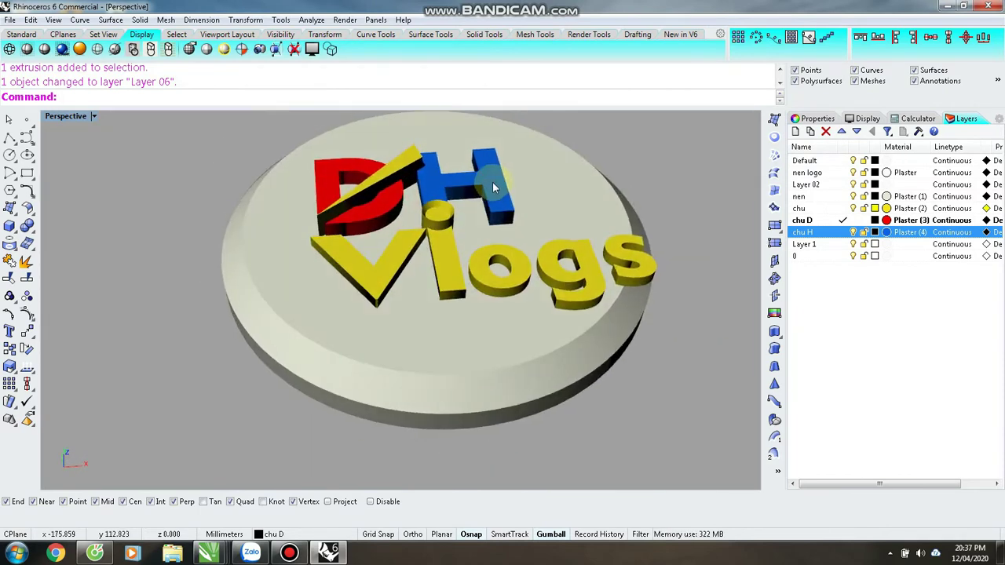
scroll(453, 238, up, 8)
scroll(451, 239, up, 3)
- Select the solid letter V of the word Vlogs
click(453, 234)
scroll(506, 215, down, 7)
click(519, 234)
right_drag(516, 233, 513, 242)
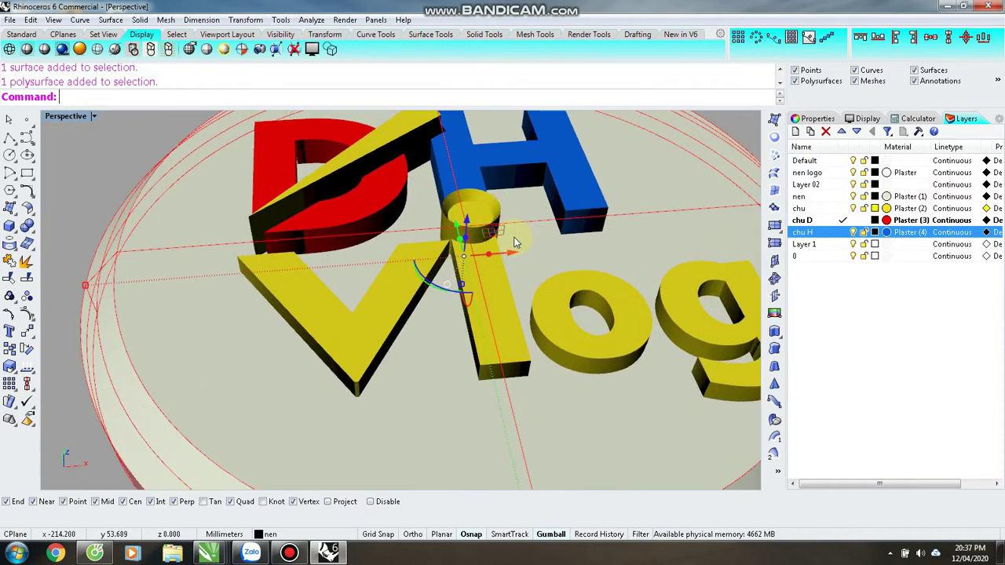
scroll(512, 243, down, 2)
click(415, 304)
click(456, 332)
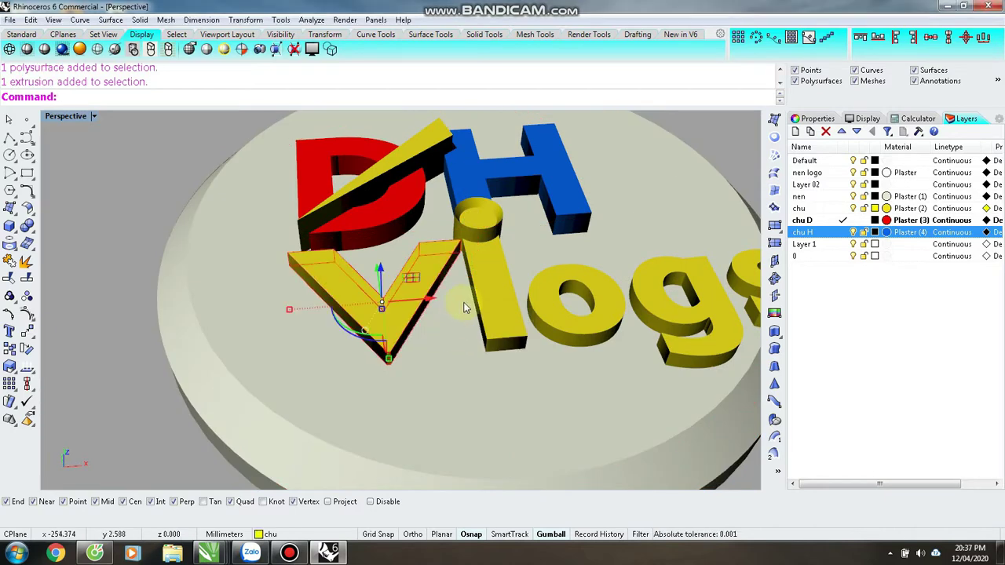